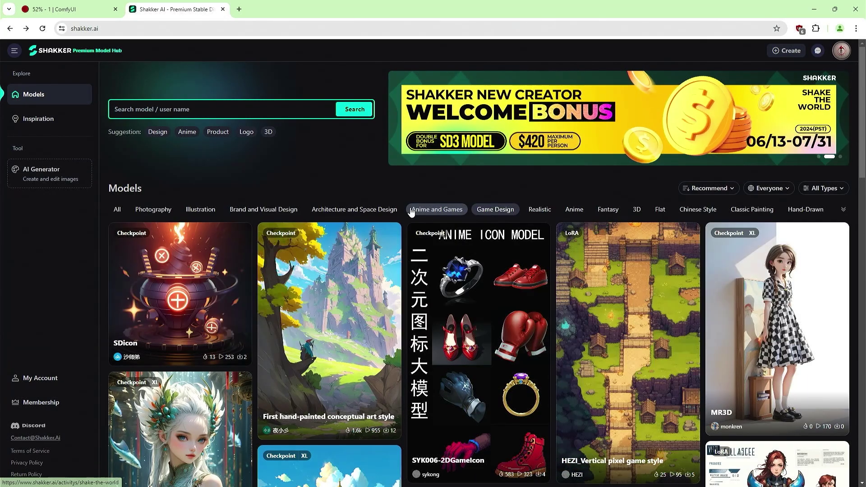
Step: Open the model upload form in a new tab, then open and dismiss the Upload Image dialog
mouse_move(790, 51)
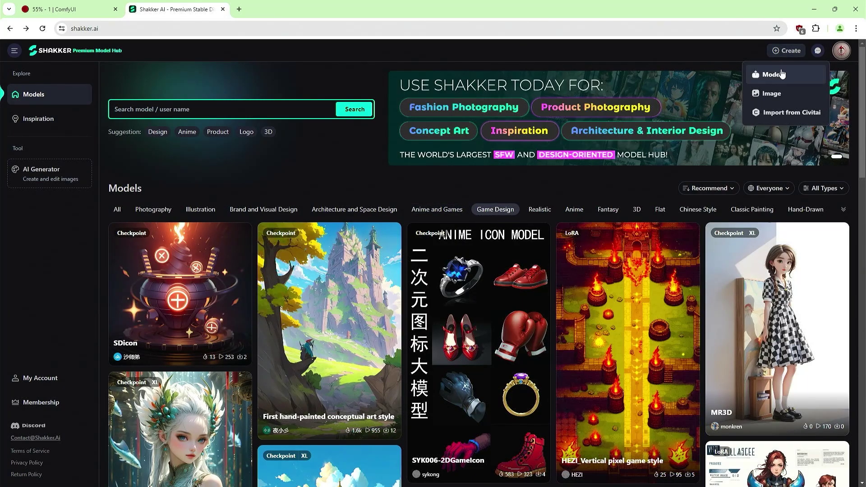
click(782, 74)
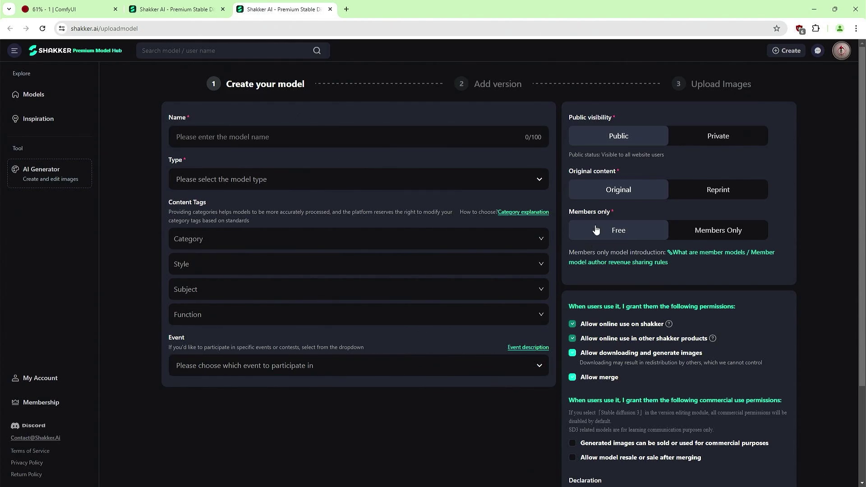
mouse_move(787, 51)
click(783, 92)
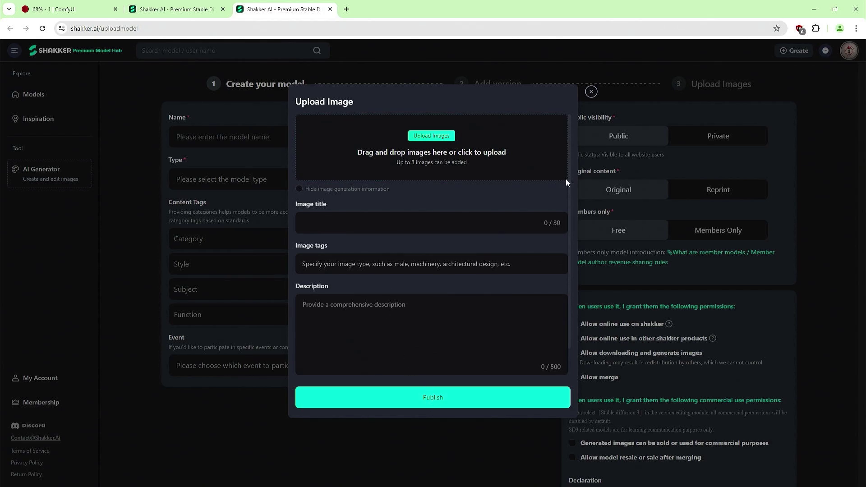
click(591, 92)
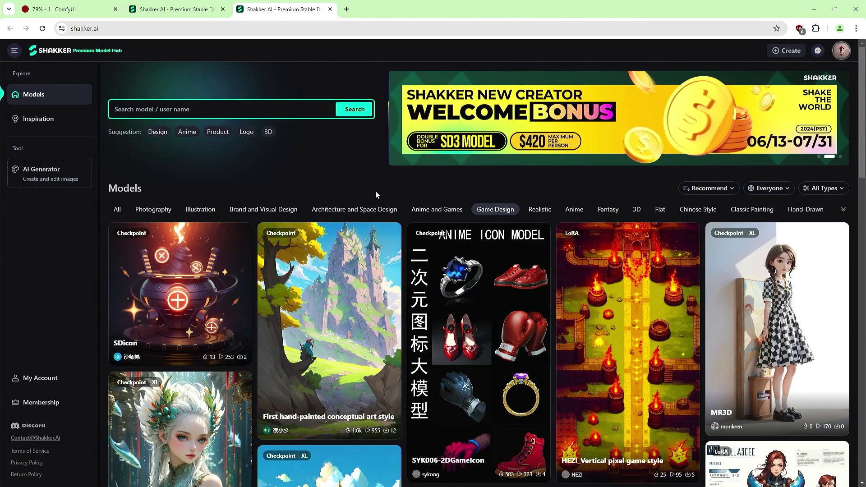
Step: Filter the Inspiration gallery to SD3 Image Contest—Sci-fi and scroll through the results
key(alt+Right)
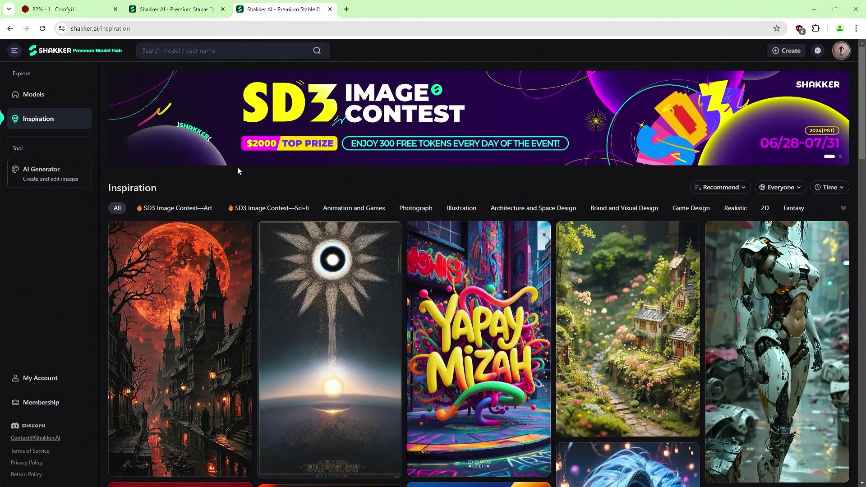
scroll(238, 171, down, 5)
scroll(238, 172, up, 5)
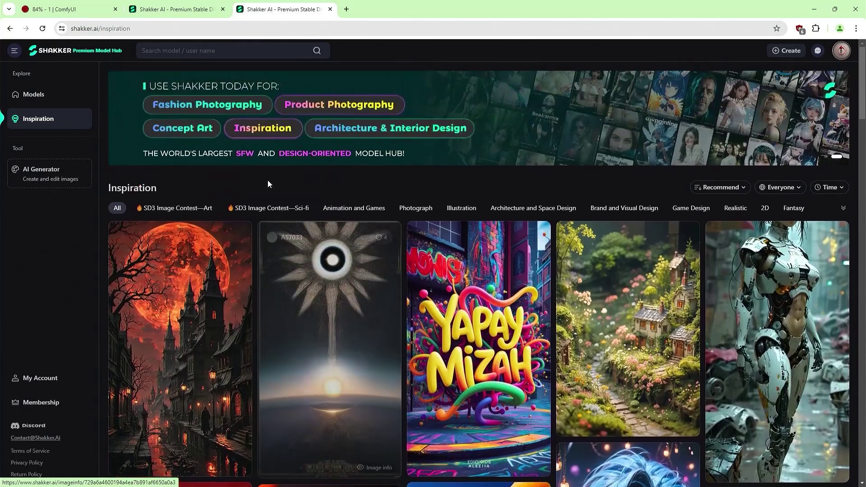
click(267, 208)
scroll(319, 190, down, 12)
scroll(319, 194, up, 12)
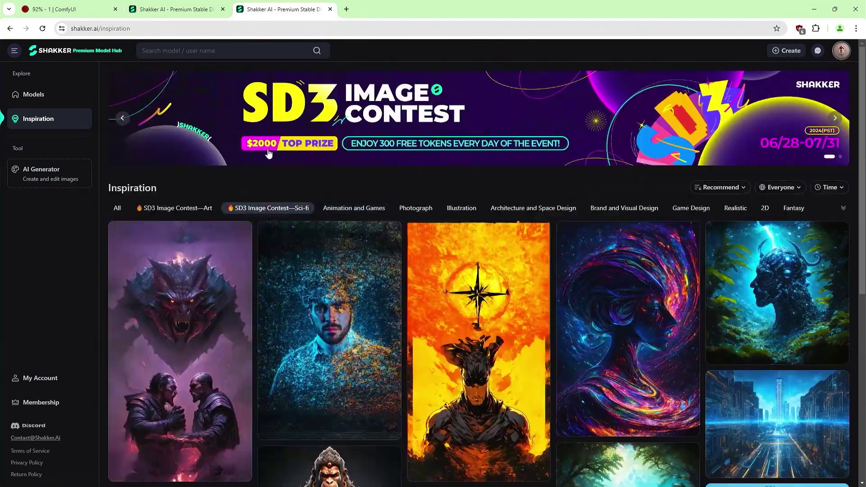
scroll(343, 174, down, 3)
scroll(225, 176, up, 3)
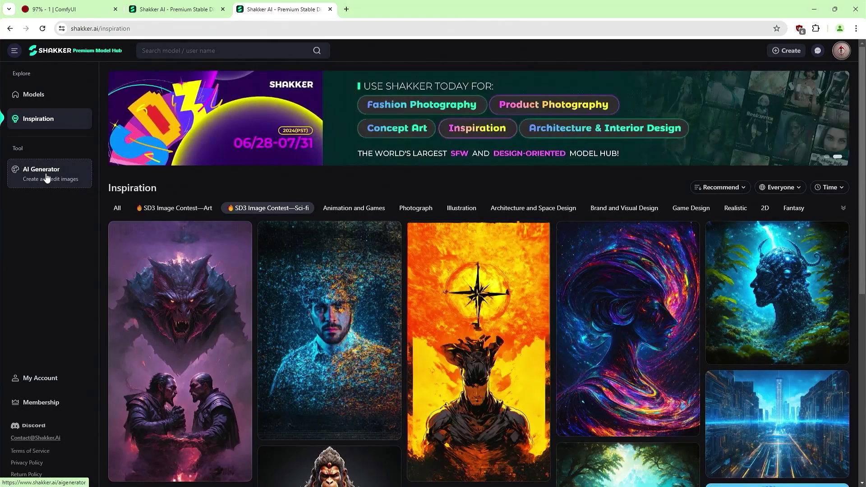
Step: Match the generator to the top portal image's SD1.5 architecture checkpoint and installation-art LoRA
click(47, 177)
scroll(499, 199, up, 2)
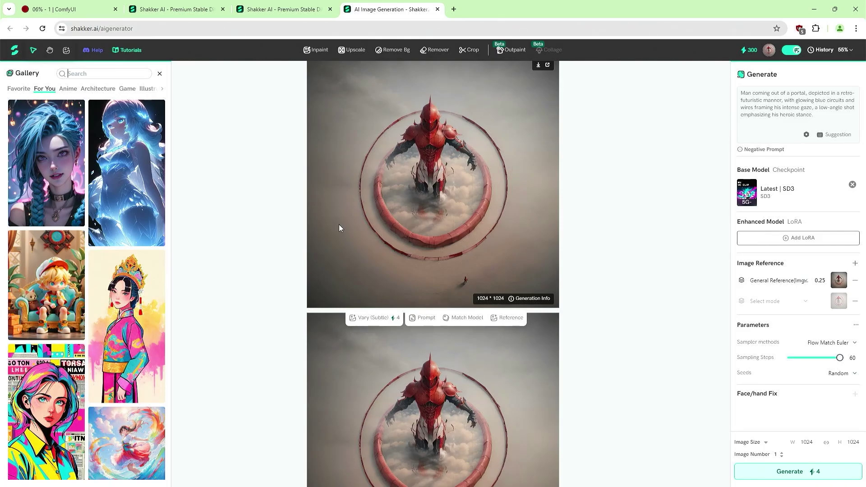
click(534, 81)
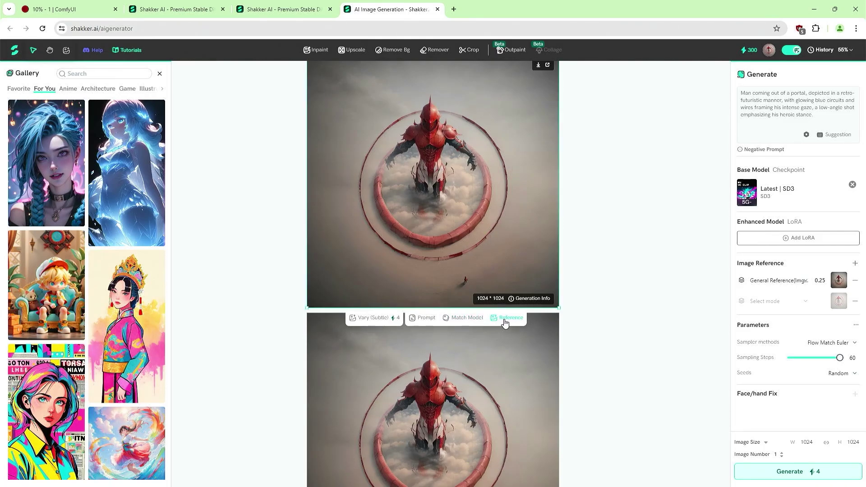
click(459, 318)
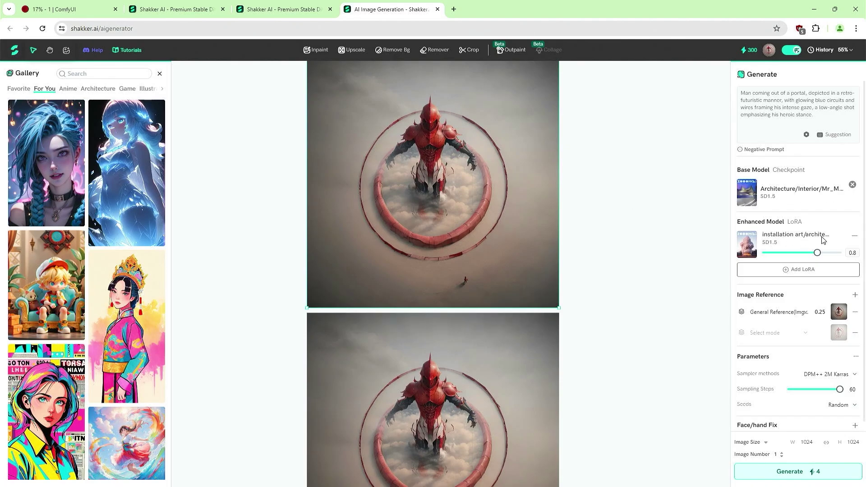
Step: Scroll through the membership plans page reached from the 300 token counter
mouse_move(837, 314)
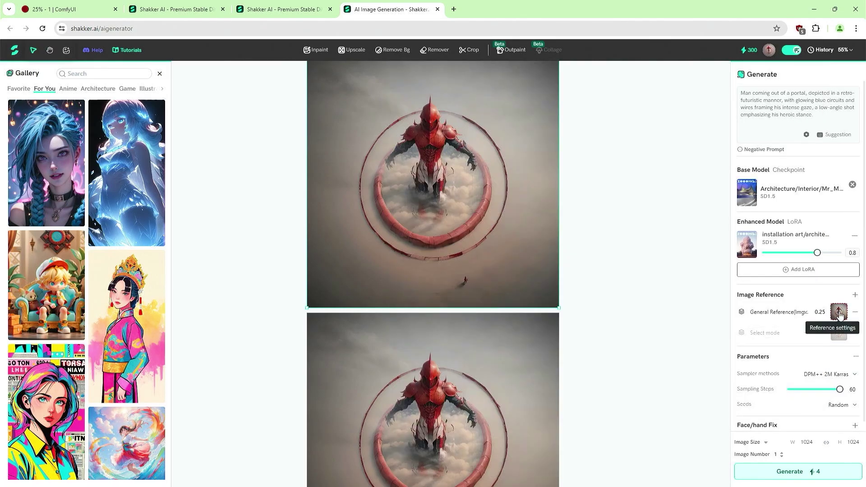
mouse_move(840, 332)
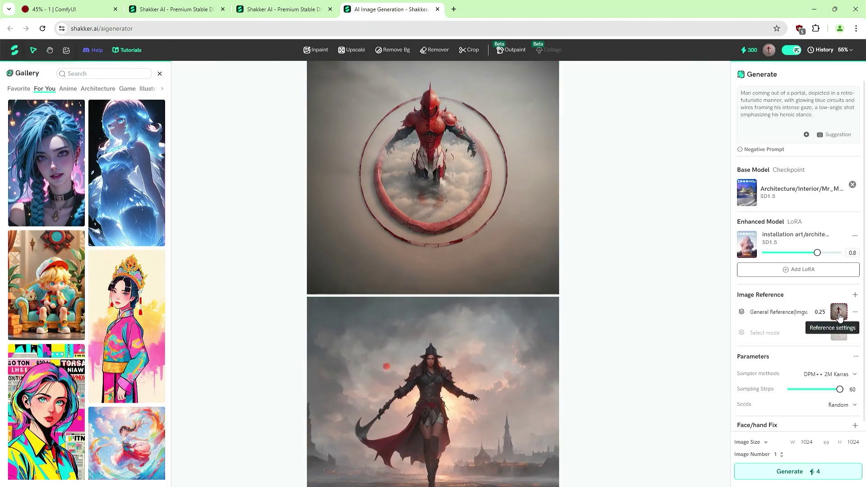
scroll(499, 225, down, 3)
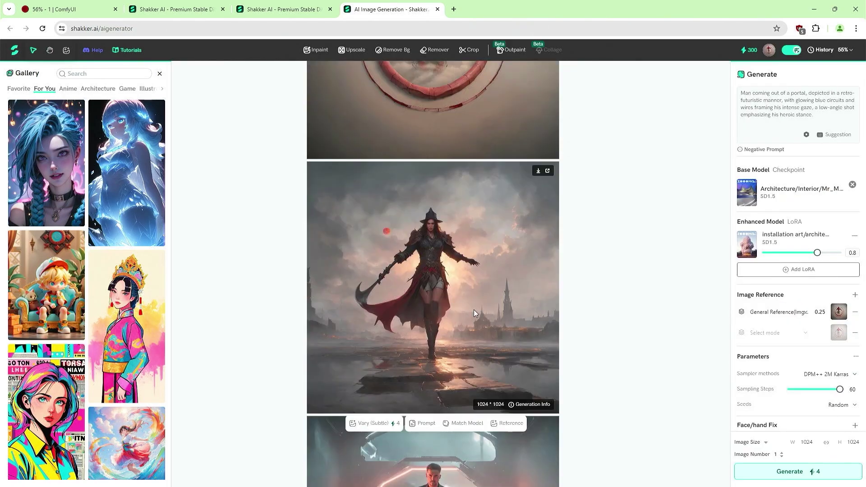
scroll(474, 310, down, 5)
scroll(432, 235, down, 5)
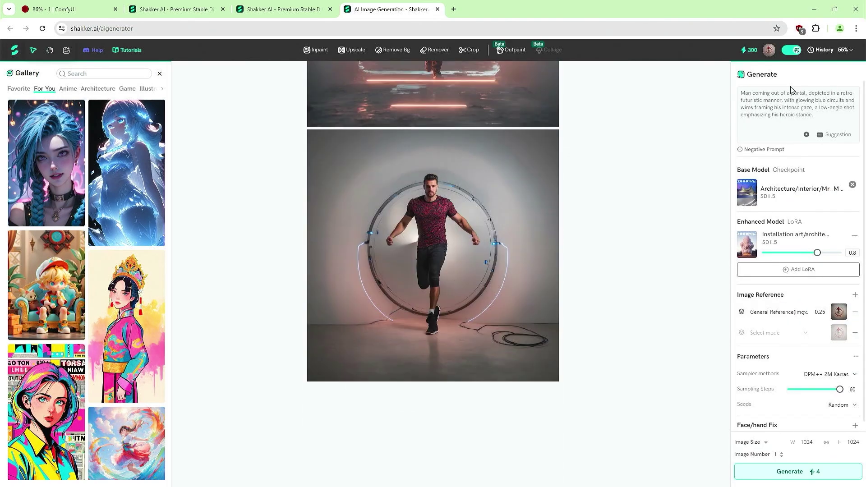
Step: Compare One Month and One Year membership pricing, then close the plans page
click(745, 51)
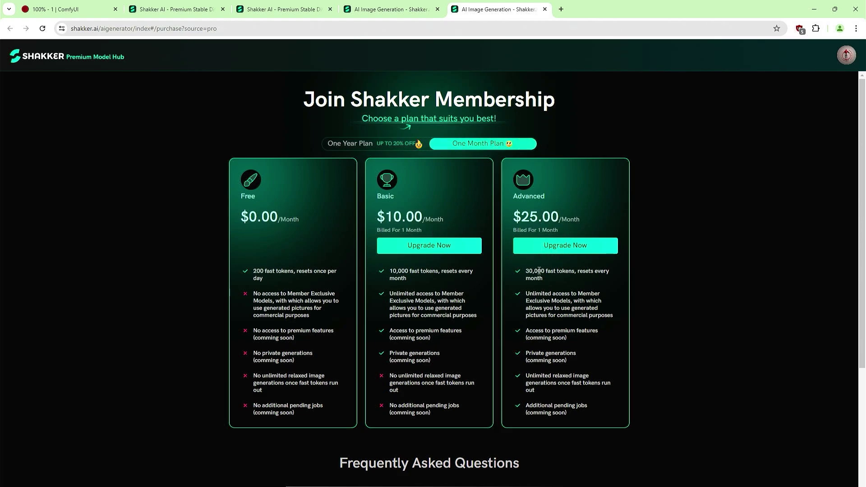
click(399, 148)
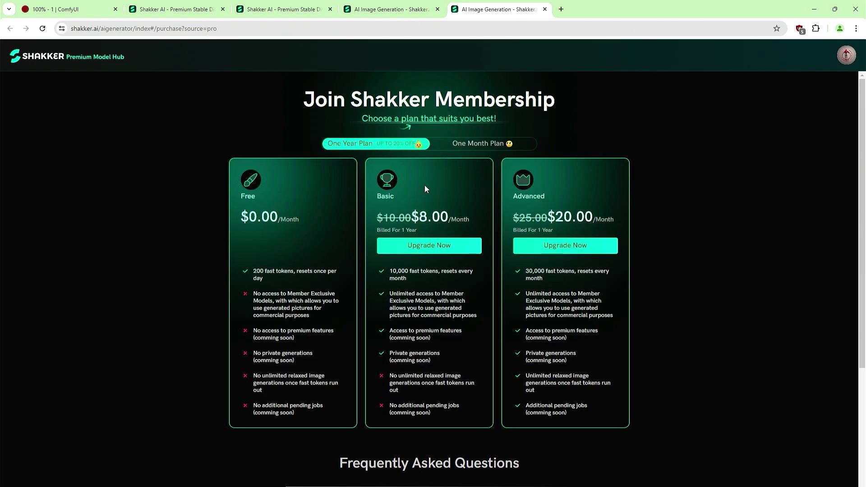
click(360, 199)
Step: Reset the base model to default SDXL and remove the installation-art LoRA
click(53, 181)
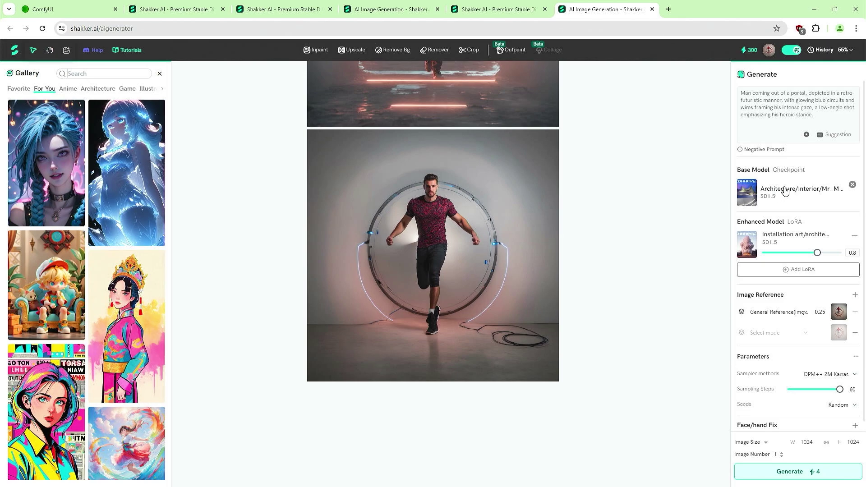
click(785, 191)
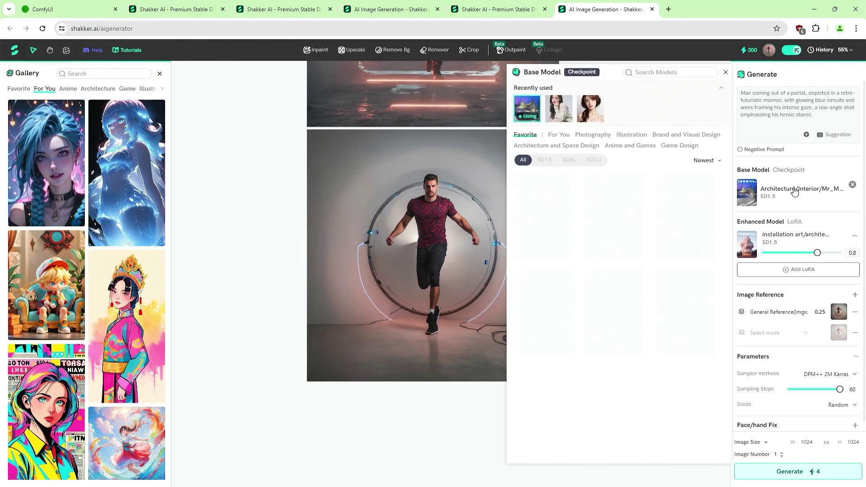
click(853, 185)
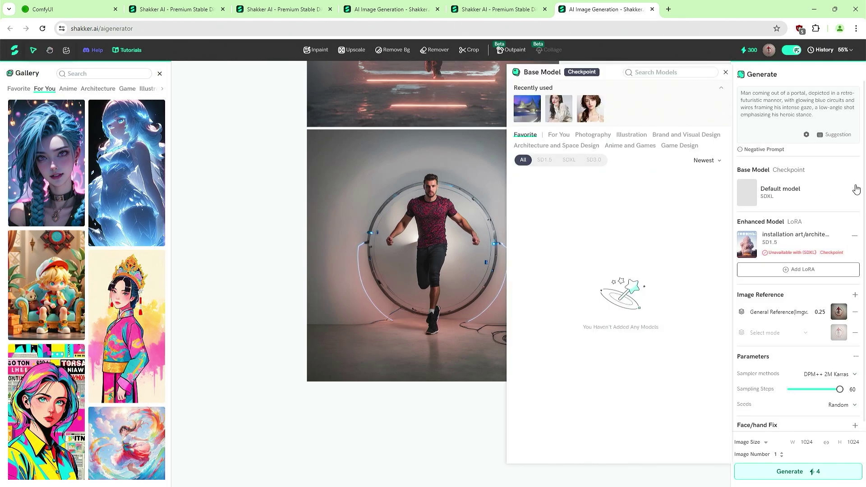
click(559, 136)
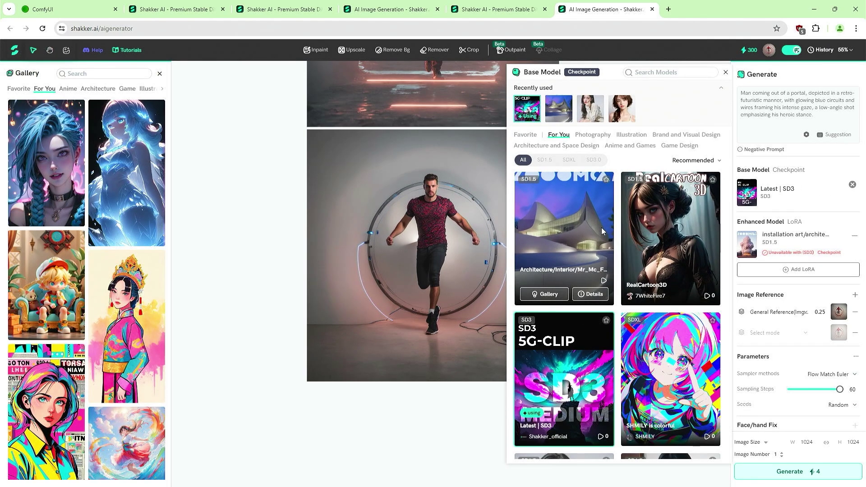
click(854, 235)
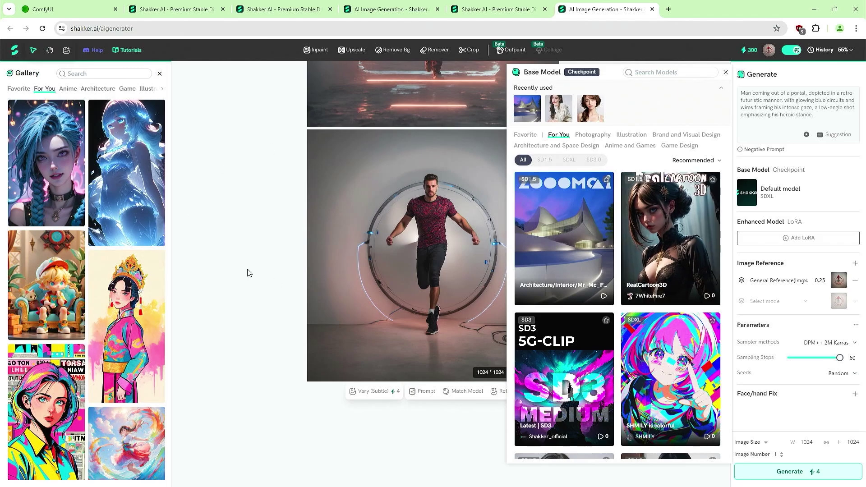
click(727, 75)
mouse_move(839, 280)
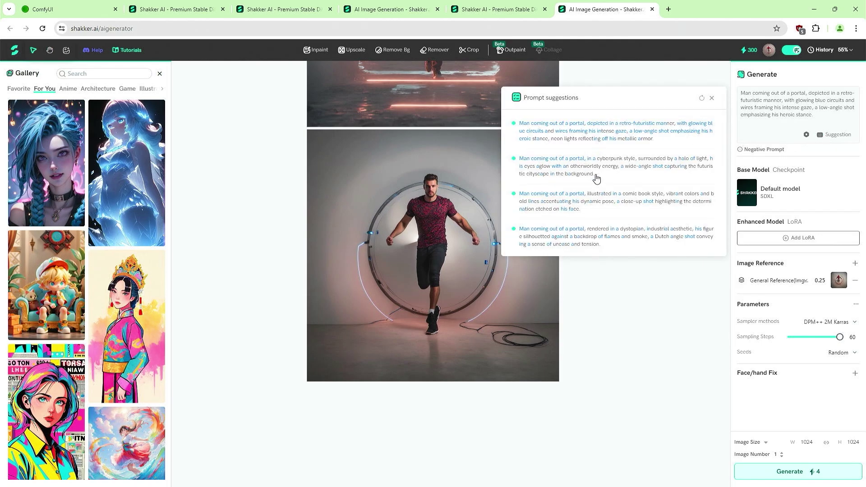
Step: Use the dystopian industrial prompt suggestion and set the base model to Latest | SD3
click(607, 242)
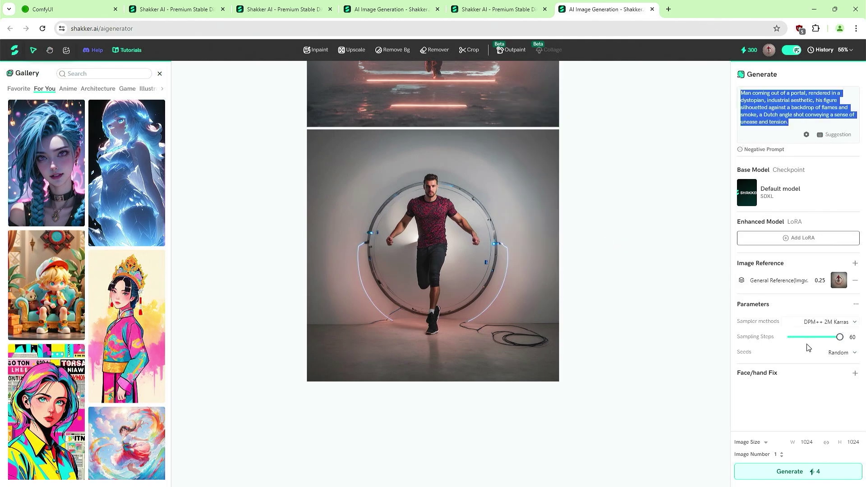
click(819, 476)
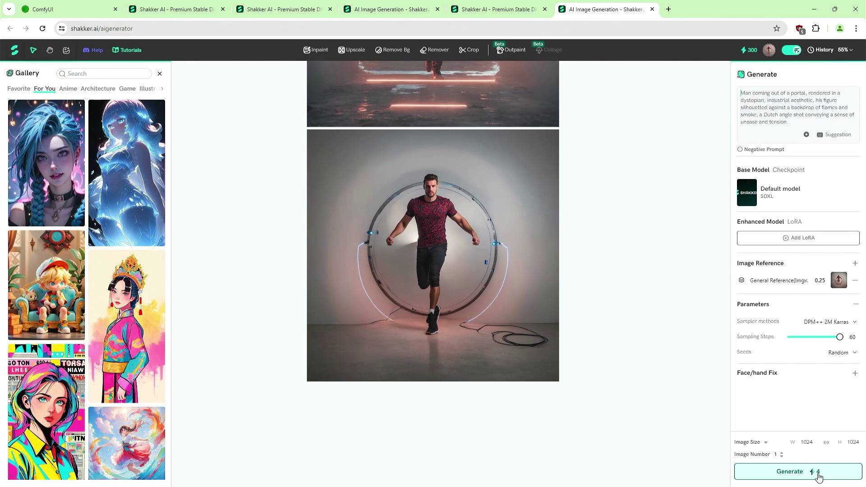
click(783, 196)
click(594, 160)
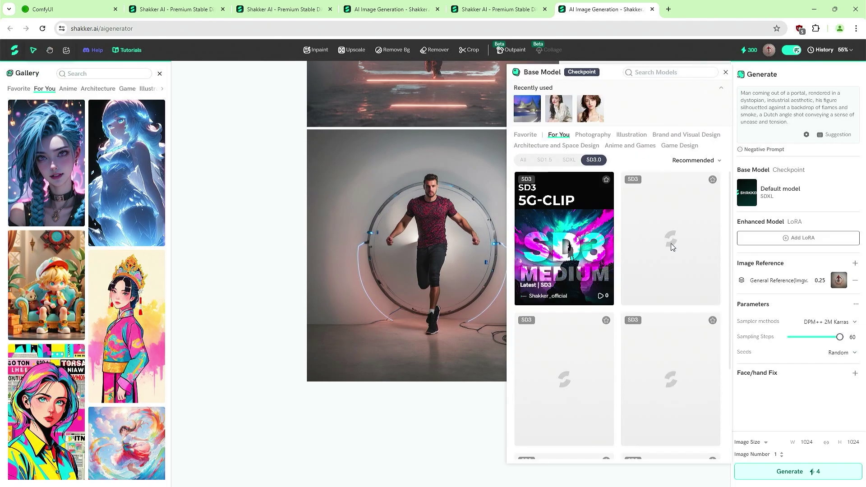
click(569, 252)
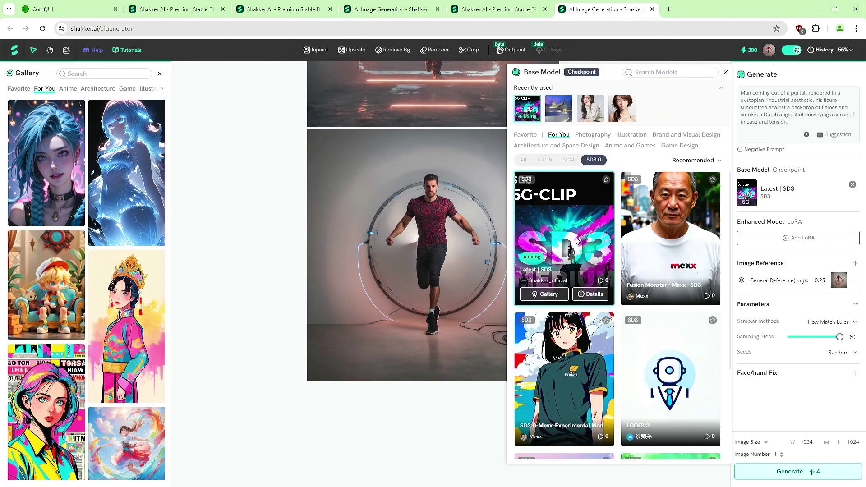
click(725, 73)
Step: Generate an SD3 image from the dystopian prompt and view its sharing options
click(808, 472)
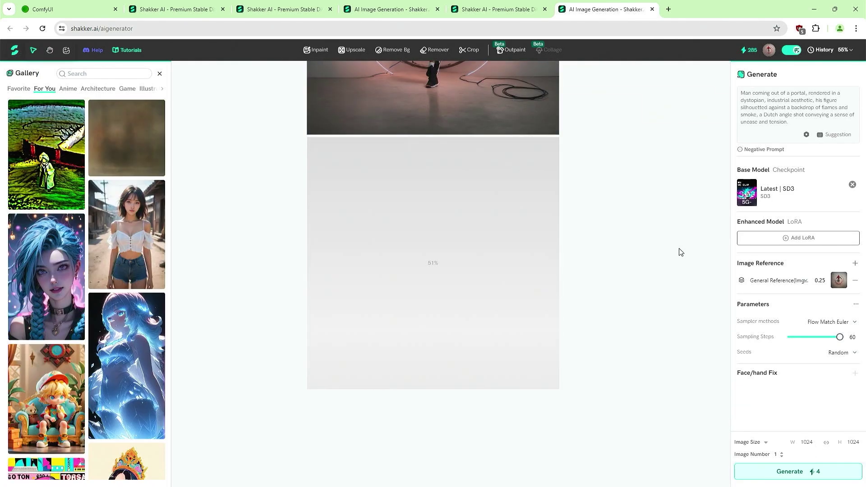
mouse_move(475, 261)
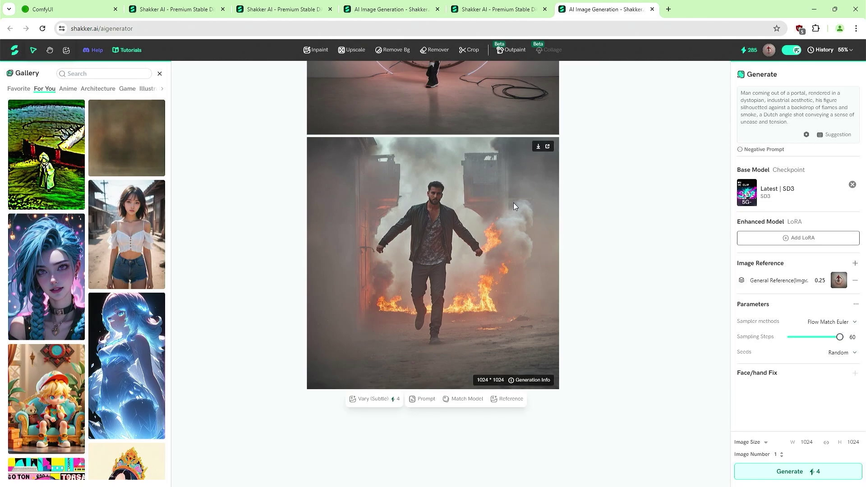
click(548, 147)
Step: Select the new fiery portal image, adding then removing an extra Image Reference row
click(516, 242)
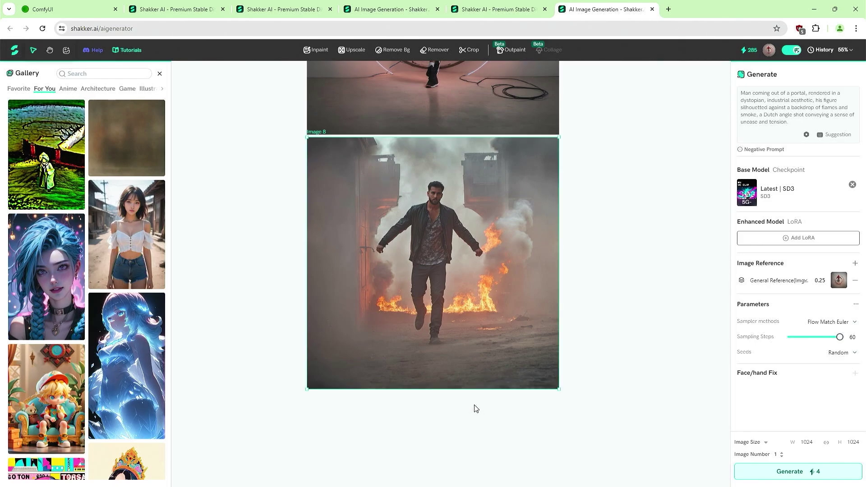
click(508, 400)
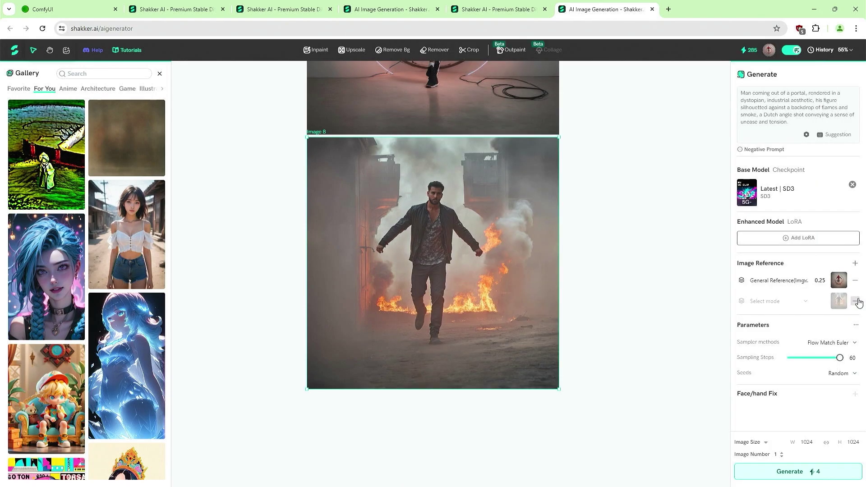
click(855, 301)
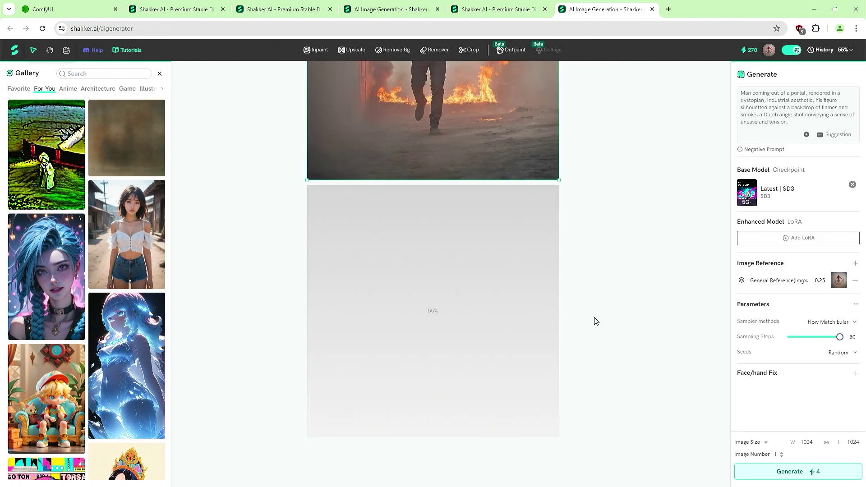
scroll(601, 255, up, 3)
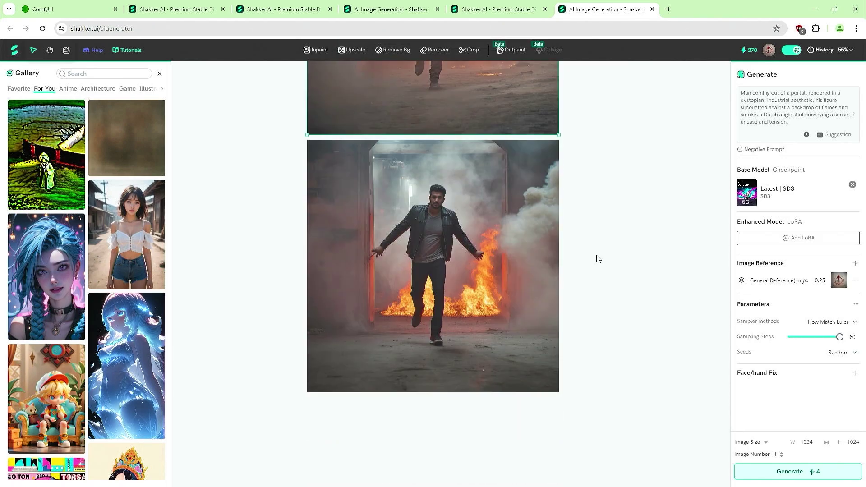
scroll(595, 244, down, 3)
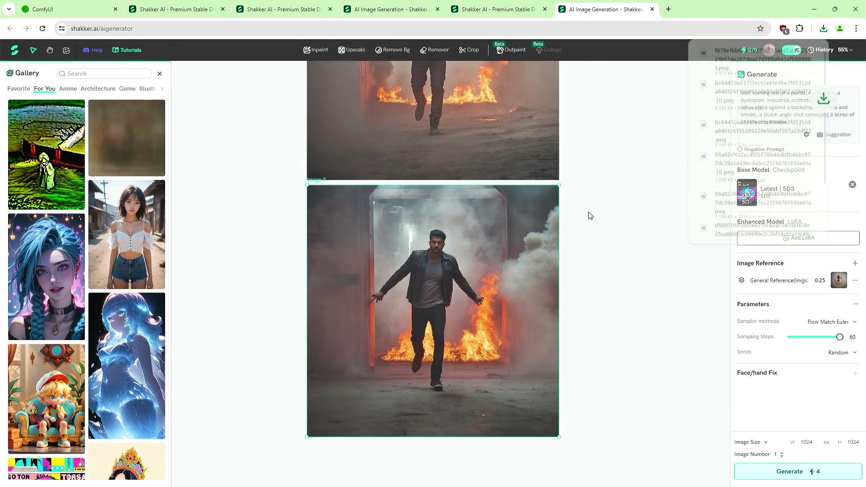
Step: Zoom around the downloaded portal image in Photos, then revert the base model to default SDXL
click(791, 50)
double_click(585, 112)
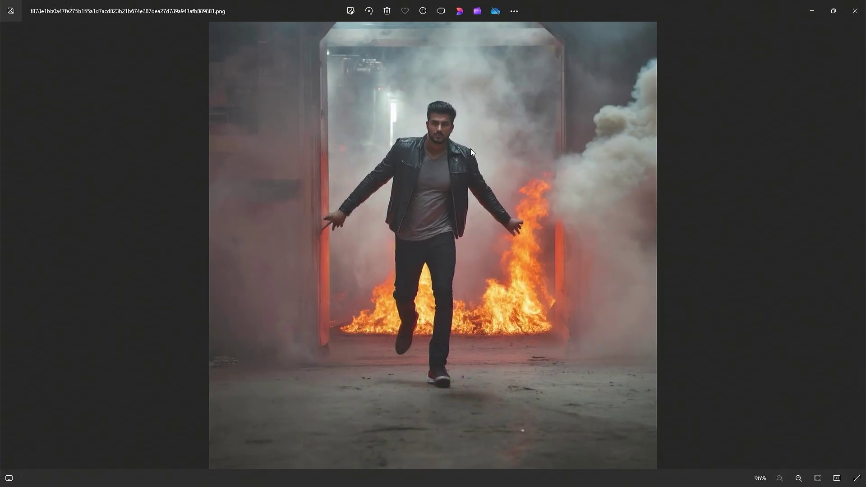
scroll(430, 147, up, 5)
scroll(430, 147, down, 3)
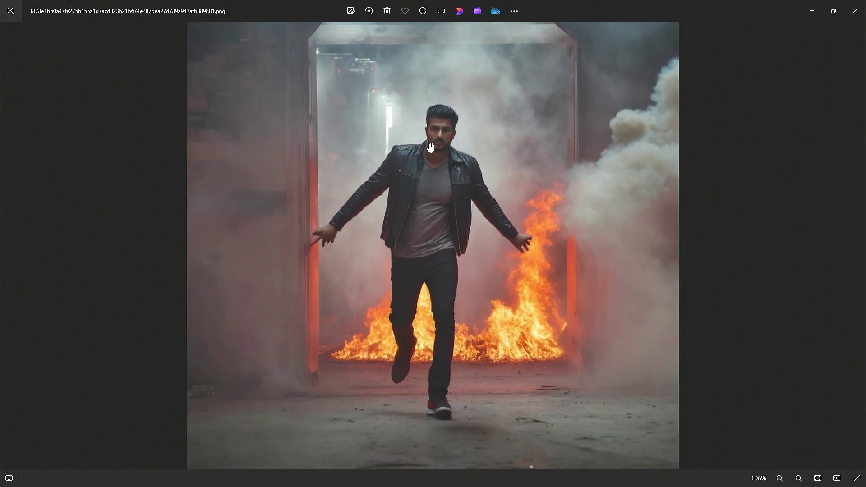
scroll(430, 147, up, 5)
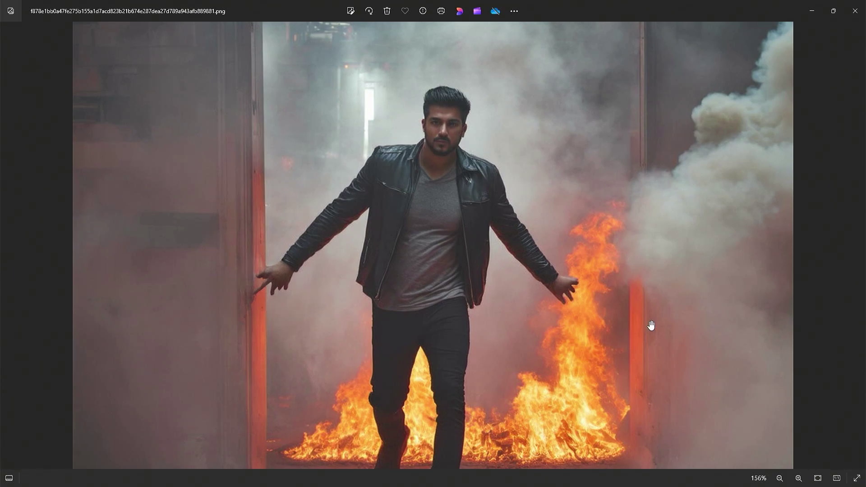
click(855, 11)
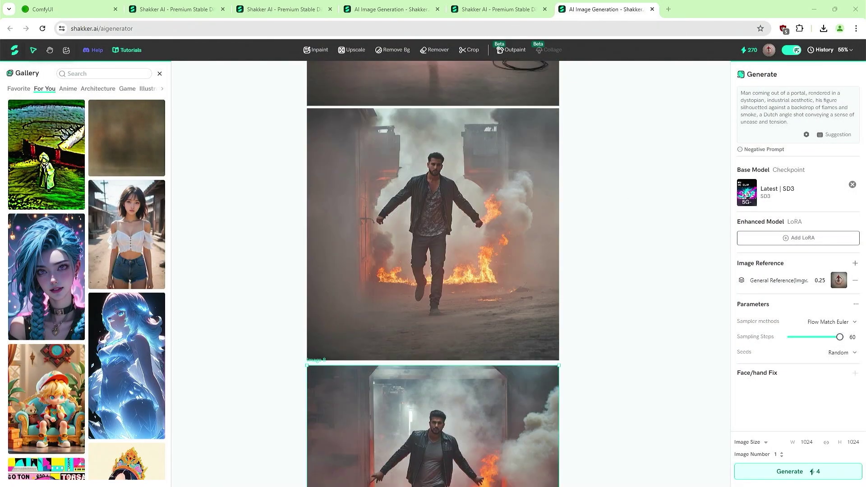
click(852, 185)
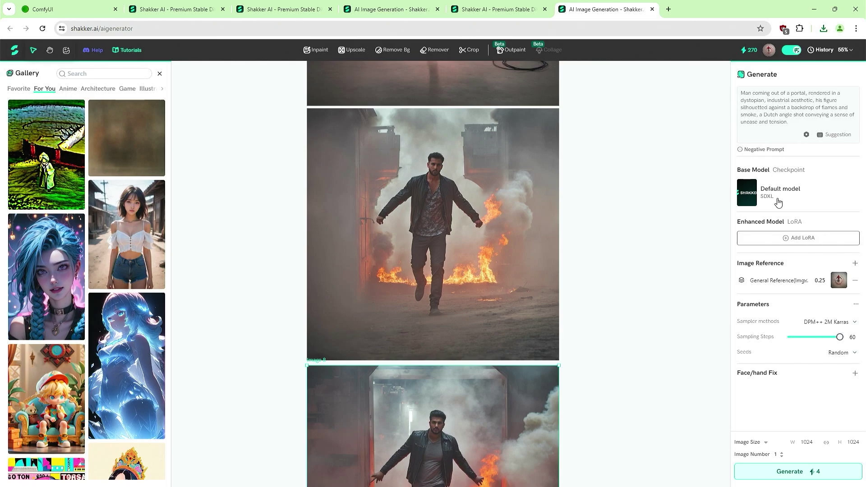
Step: Open the GhostMix V2.0 checkpoint page from the Fantasy models listing in a new tab
click(15, 49)
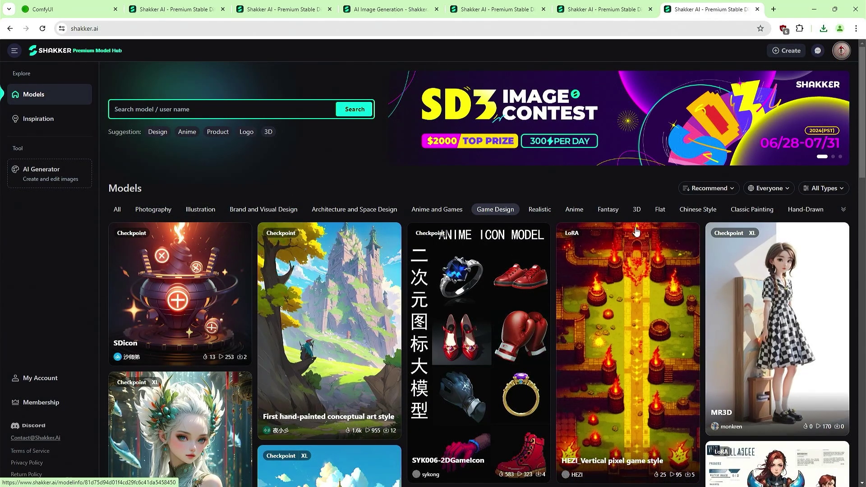
click(615, 212)
scroll(769, 208, down, 3)
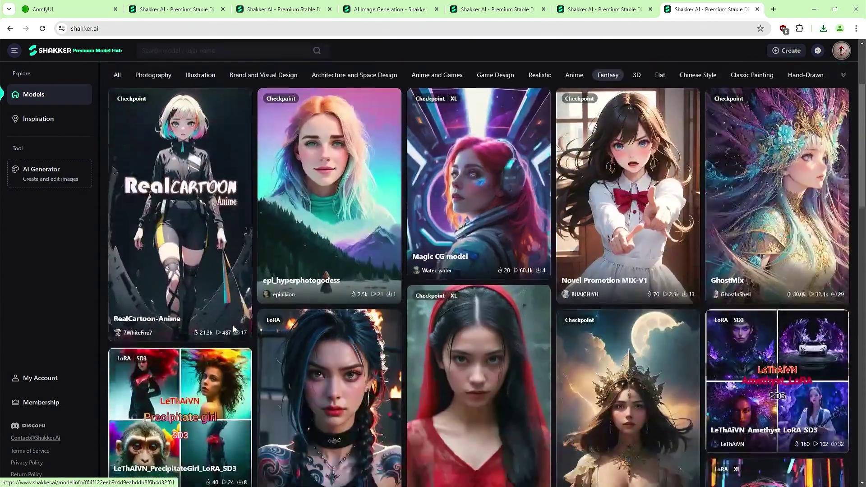
click(770, 207)
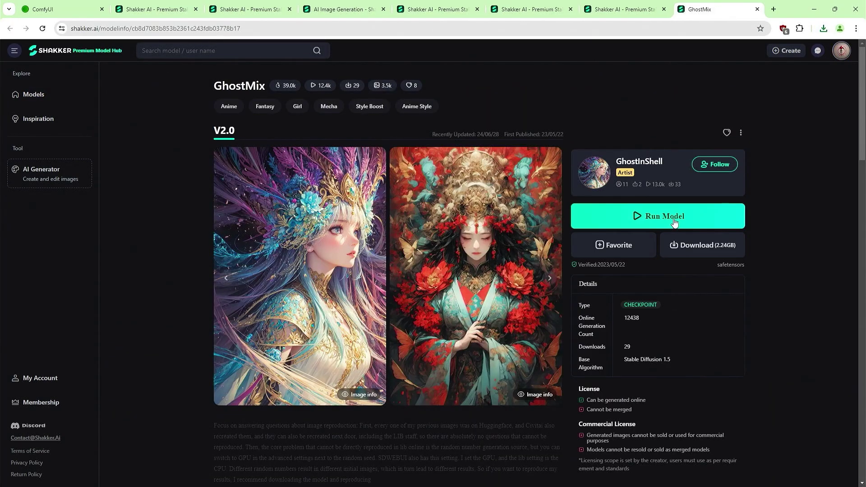
Step: Generate a GhostMix image with EW Landscape Design, Lao Wang MIR and Jam landscape LoRAs
click(673, 218)
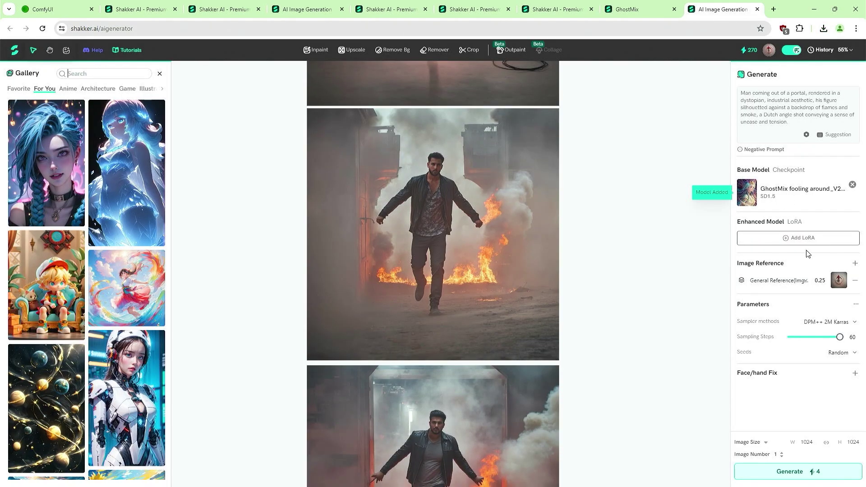
click(801, 237)
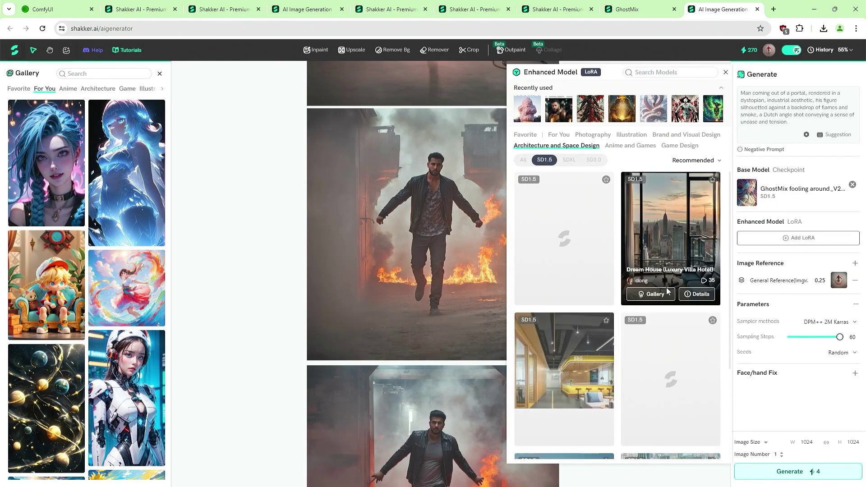
click(576, 241)
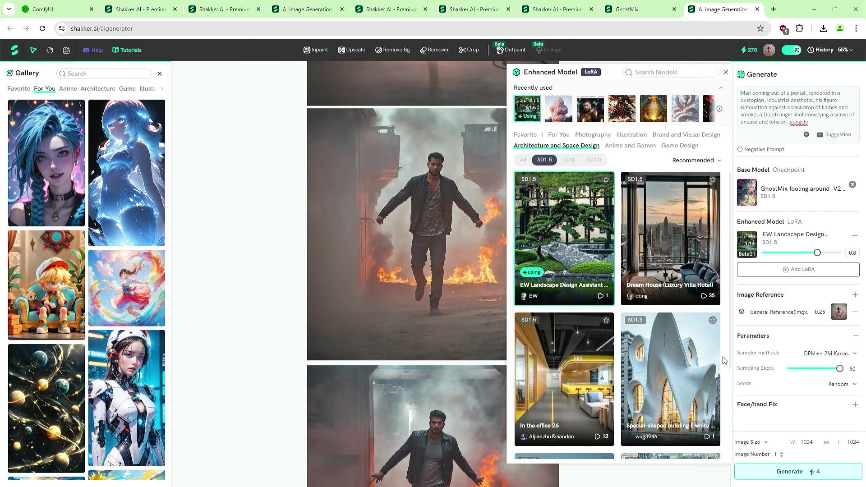
scroll(710, 360, down, 4)
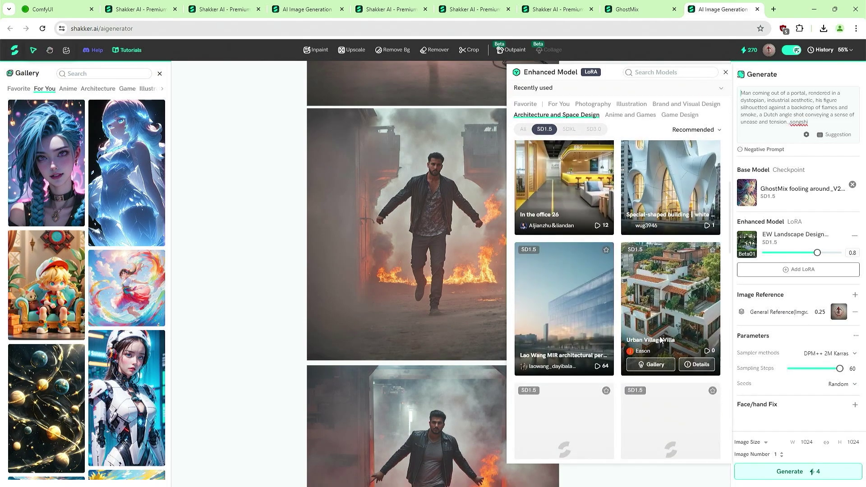
click(592, 300)
scroll(670, 316, down, 5)
click(671, 226)
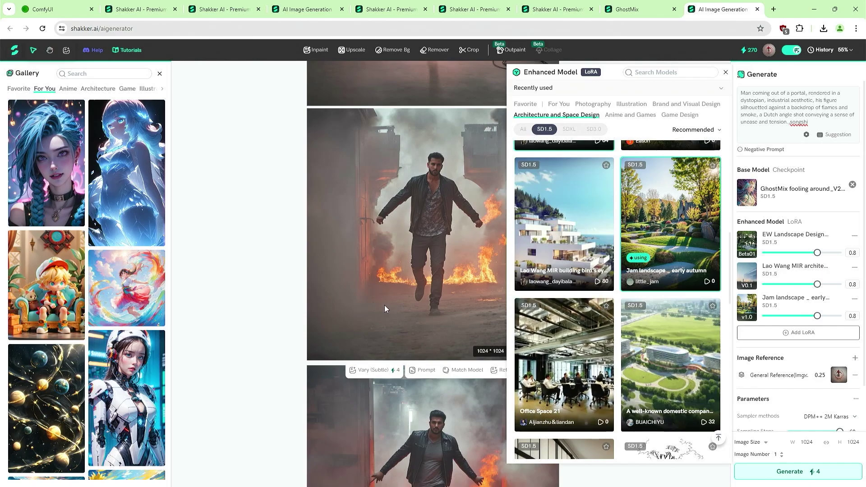
mouse_move(839, 378)
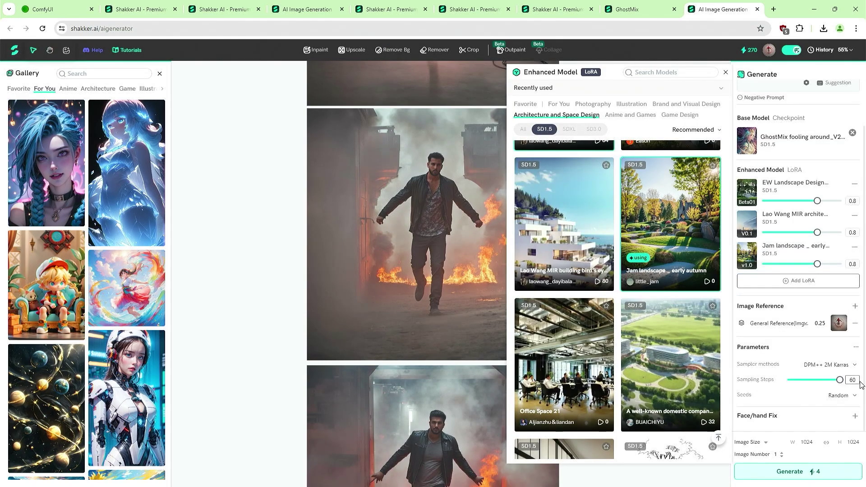
click(810, 473)
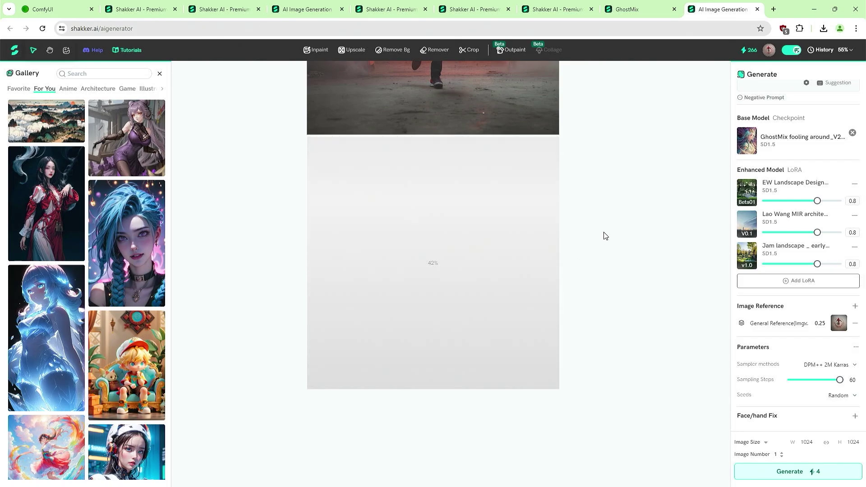
Step: Download the burning-rocks GhostMix scene and zoom in and out on it in Windows Photos
mouse_move(469, 346)
click(539, 148)
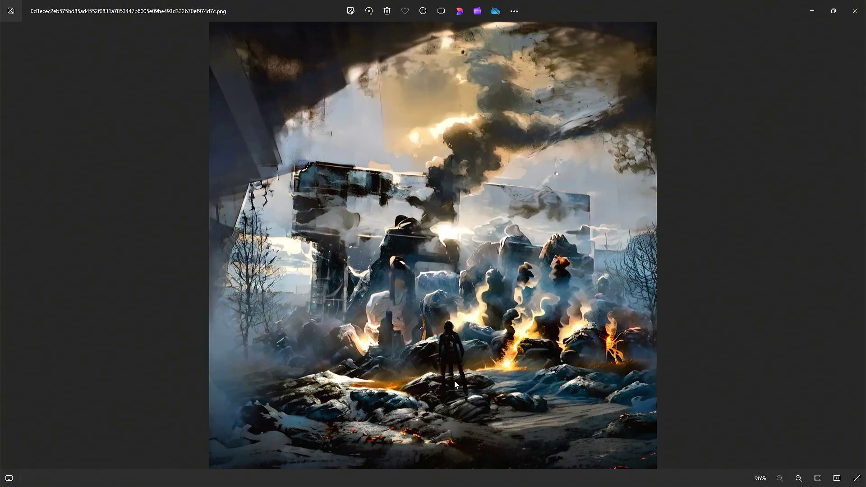
scroll(451, 385, up, 5)
scroll(449, 388, up, 2)
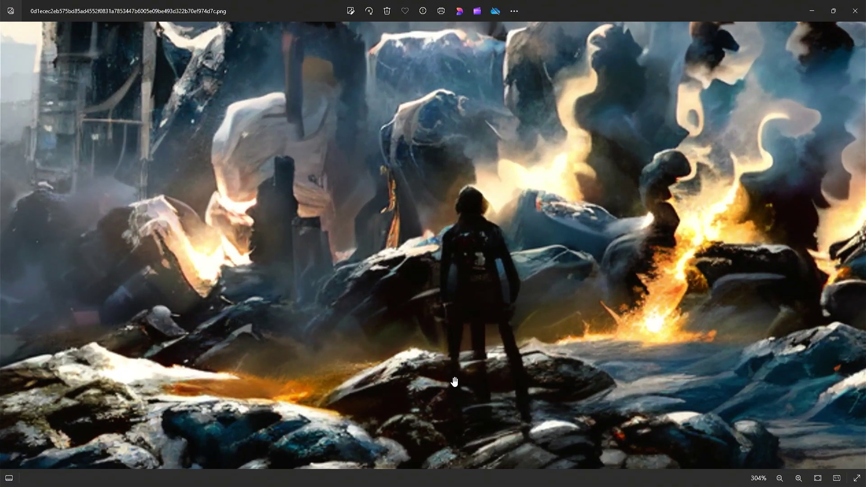
scroll(454, 382, down, 5)
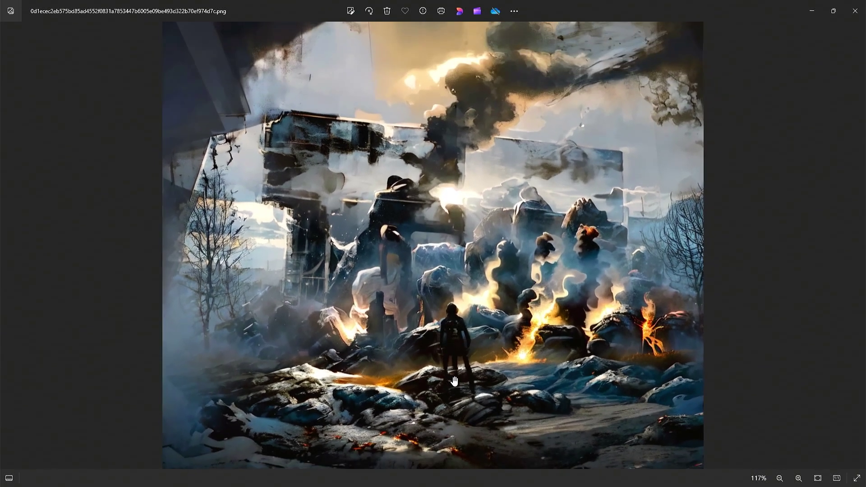
scroll(454, 381, down, 1)
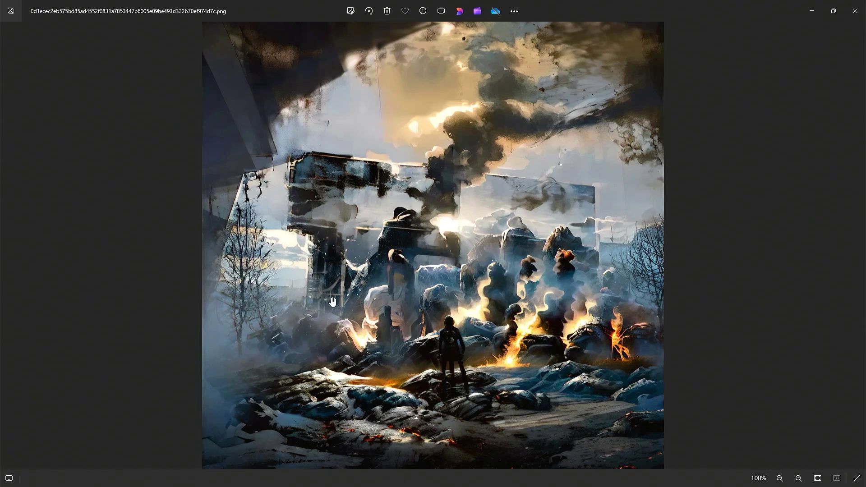
Step: Remove the Jam landscape and EW Landscape Design LoRAs, keeping Lao Wang MIR, and generate
click(854, 11)
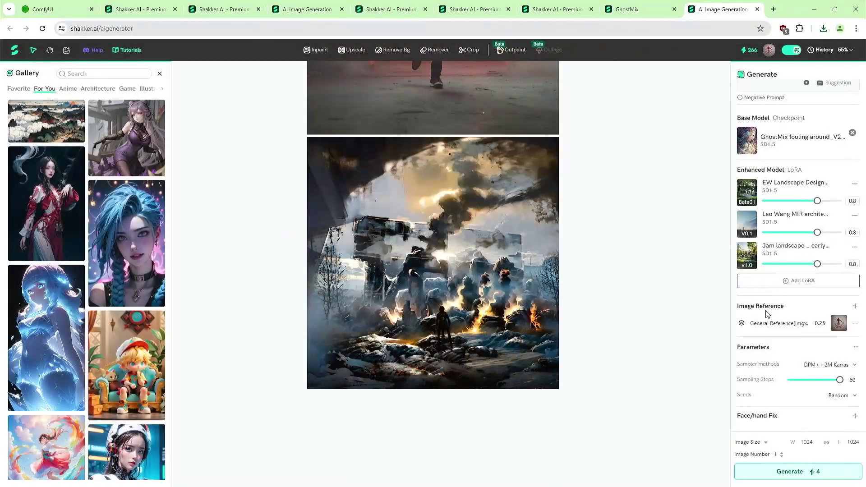
click(855, 250)
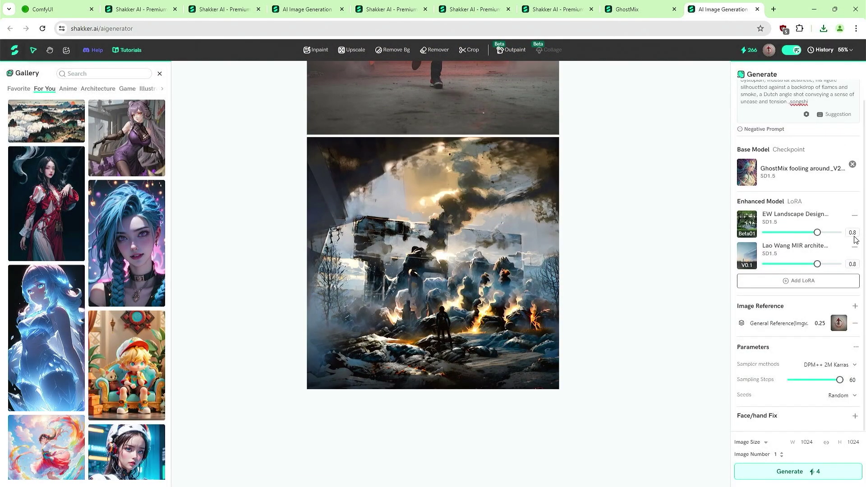
click(855, 219)
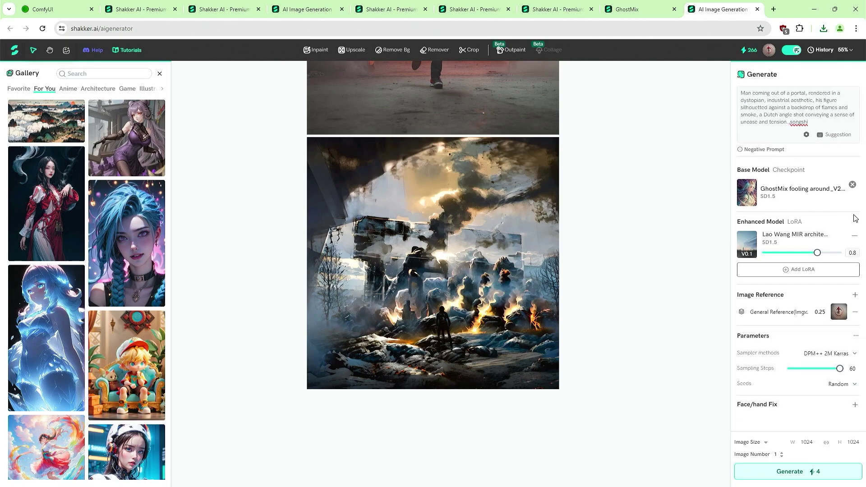
click(789, 473)
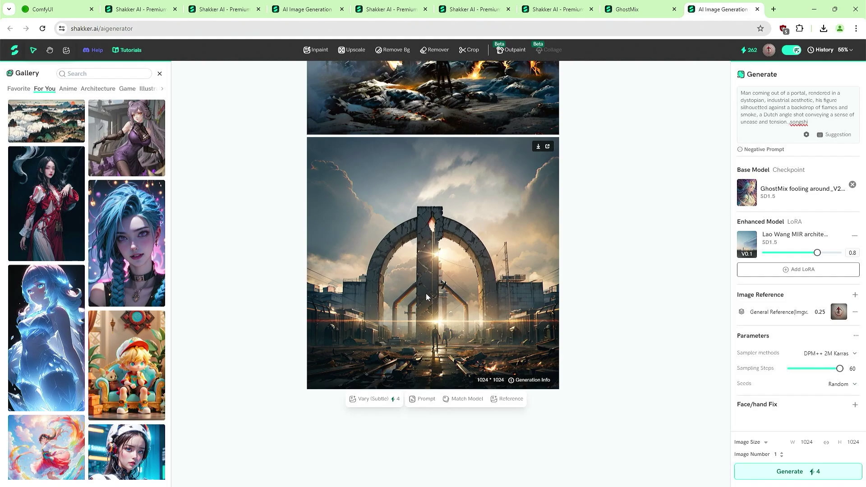
Step: Download the ruined-arch image and zoom in and out on it in Photos
click(540, 147)
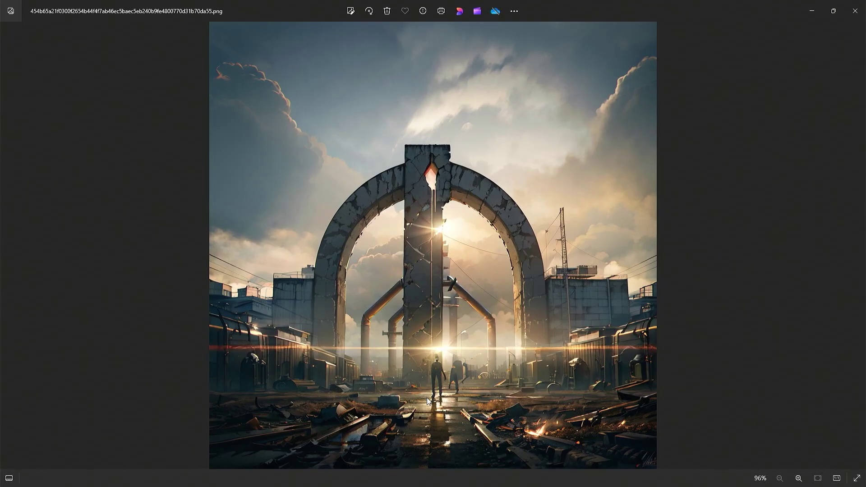
scroll(426, 397, up, 2)
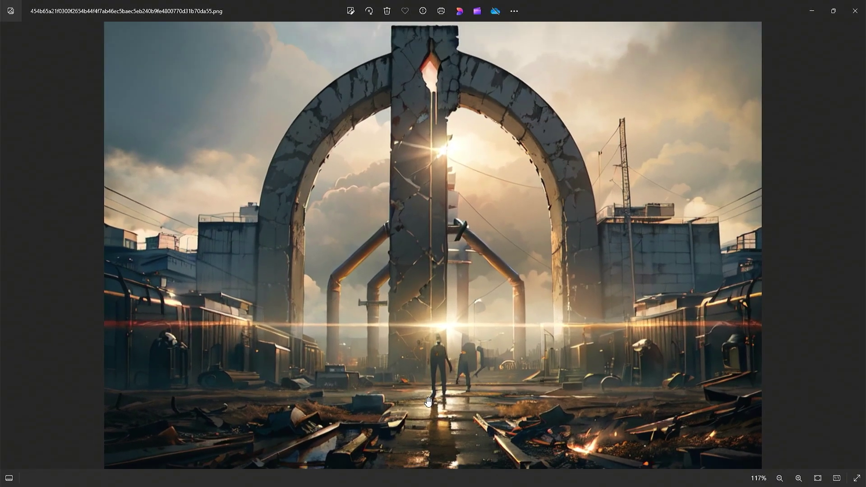
scroll(427, 401, down, 2)
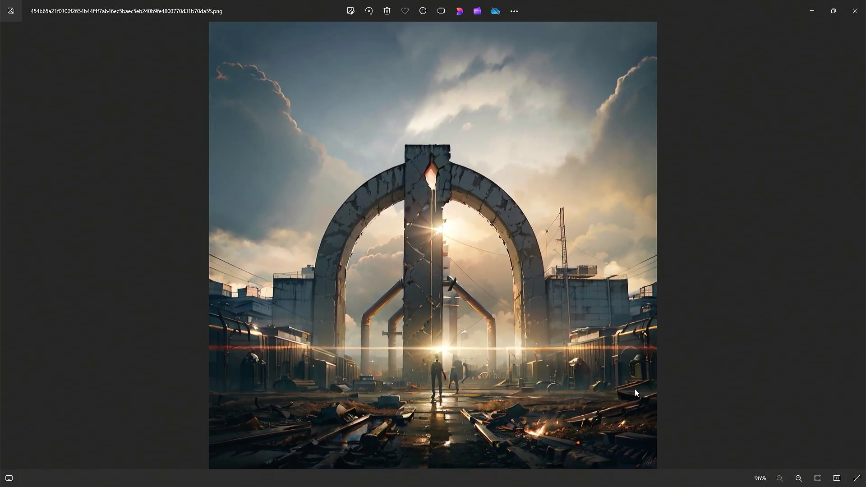
Step: Load the portal-man image's model settings and remove the SD3 base model
key(alt+F4)
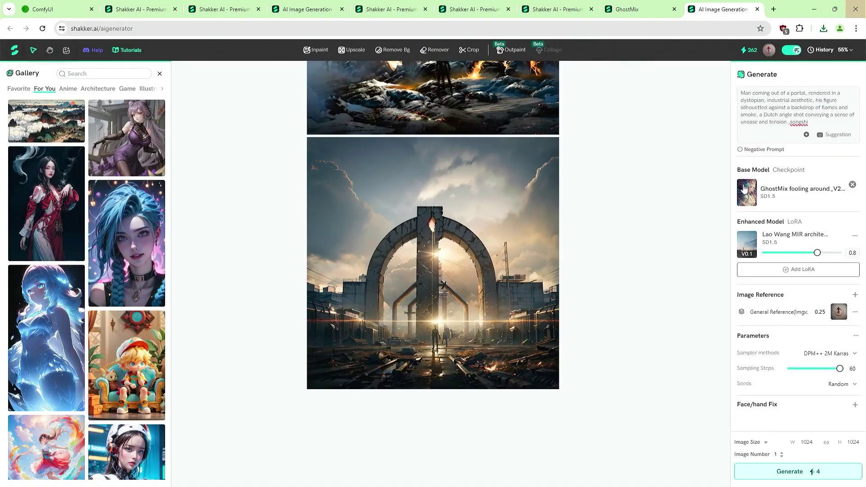
scroll(597, 158, up, 6)
scroll(598, 158, up, 4)
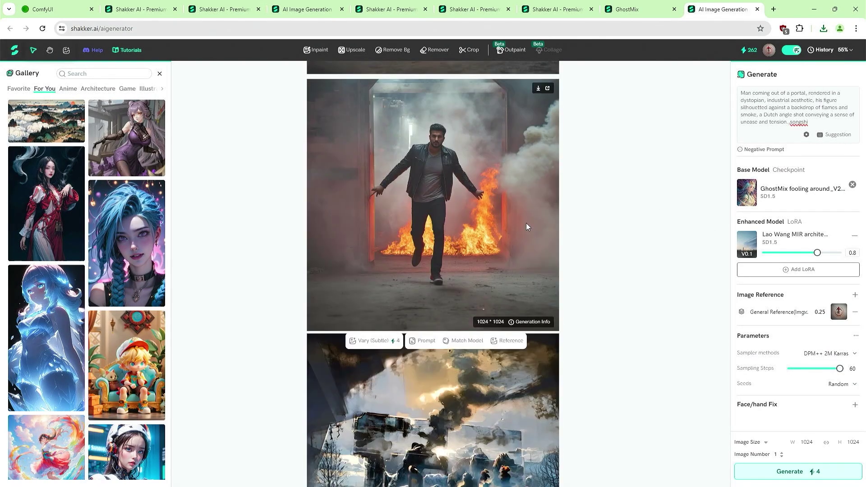
click(473, 344)
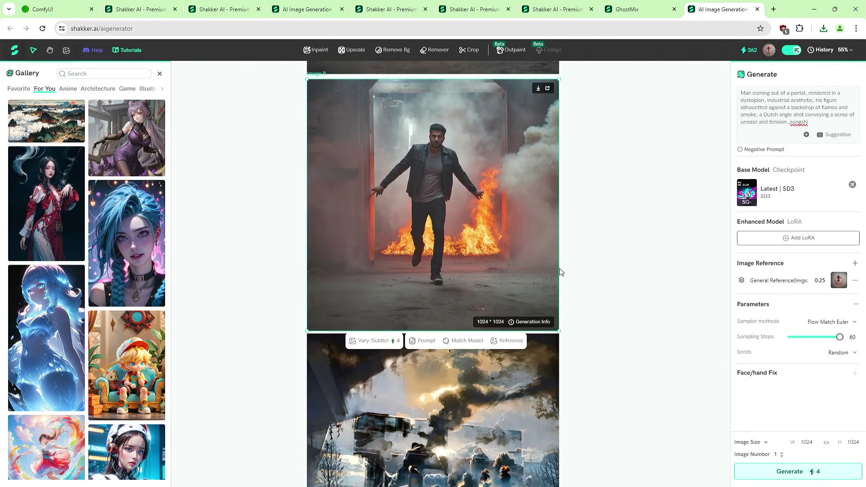
scroll(633, 307, down, 5)
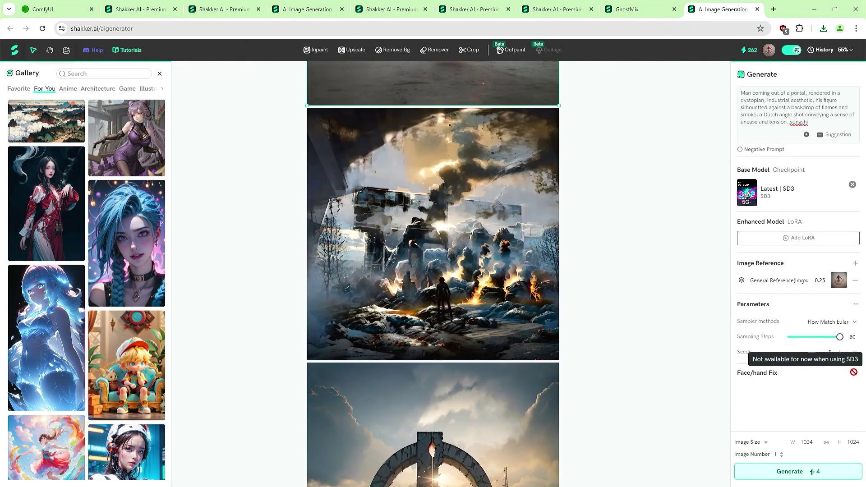
click(853, 185)
Step: Choose Copax TimeLessXL from the SDXL Photography models as the base model
click(780, 189)
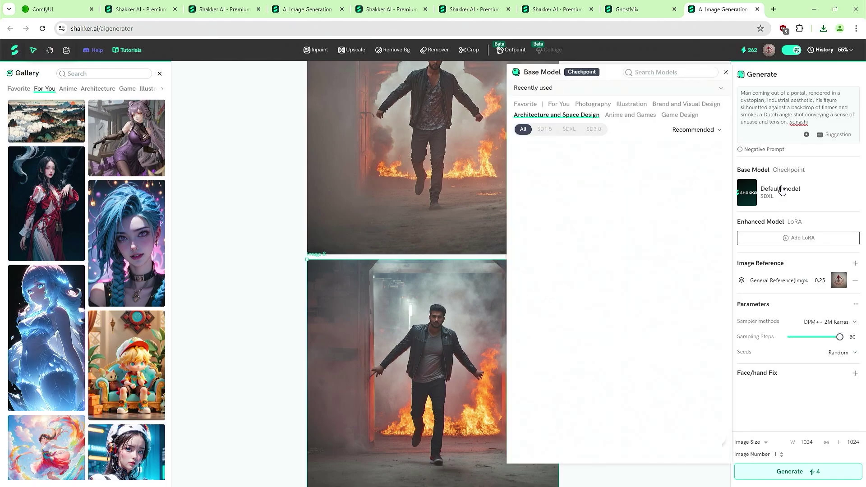
click(569, 160)
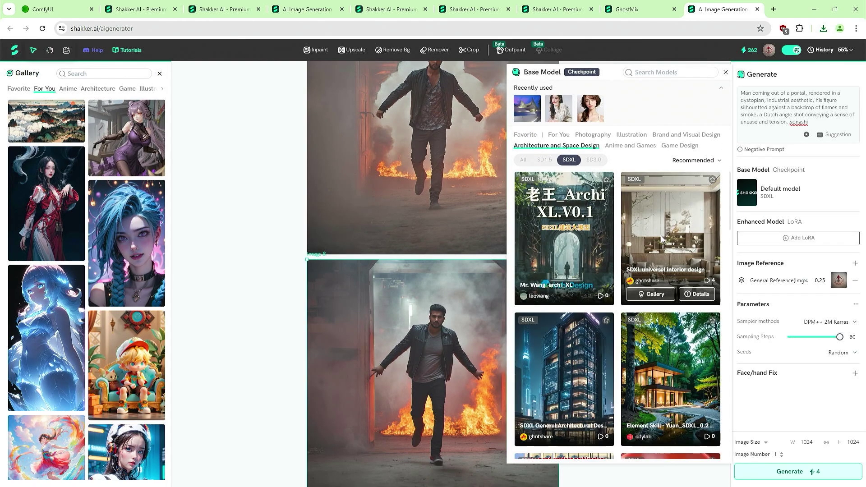
scroll(656, 259, down, 3)
click(592, 104)
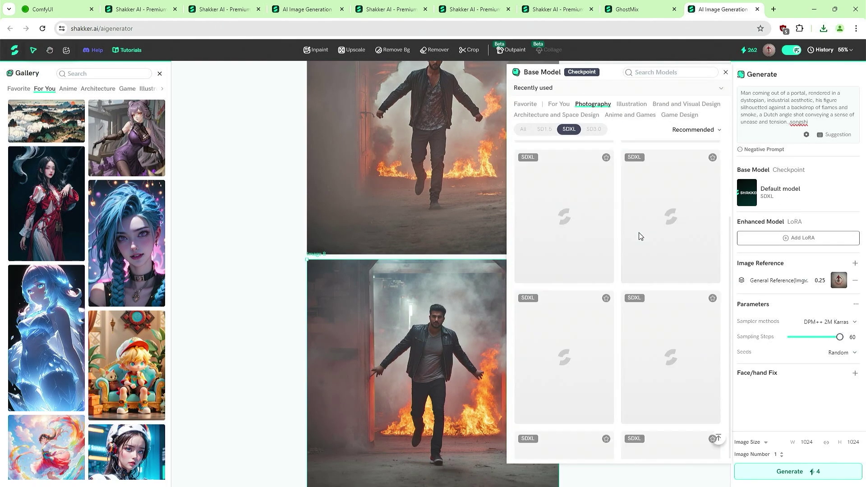
click(592, 311)
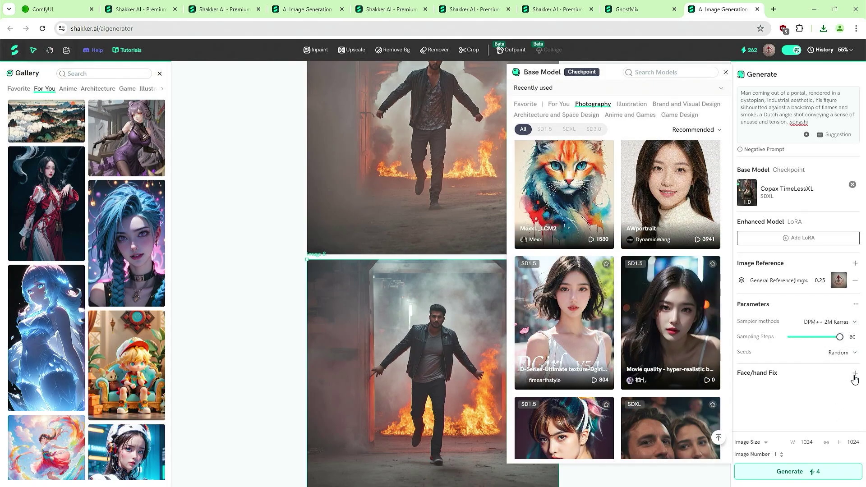
Step: Add the Fix Hand add-on to the generator settings
click(855, 373)
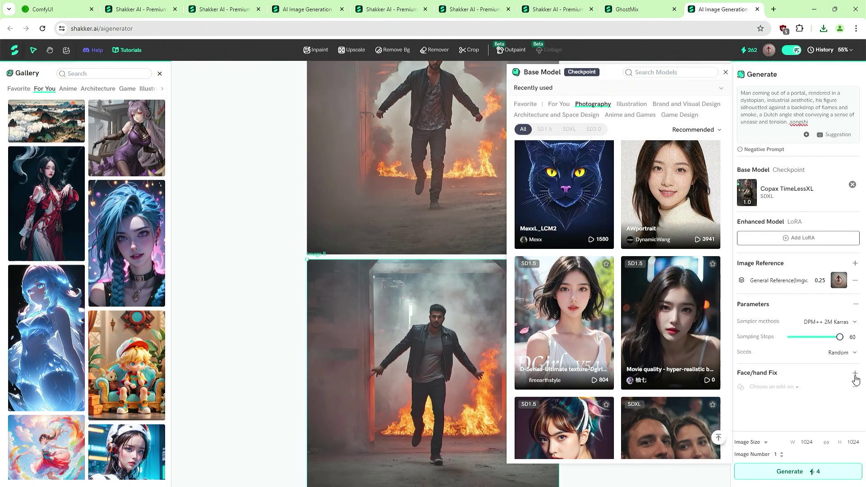
click(786, 392)
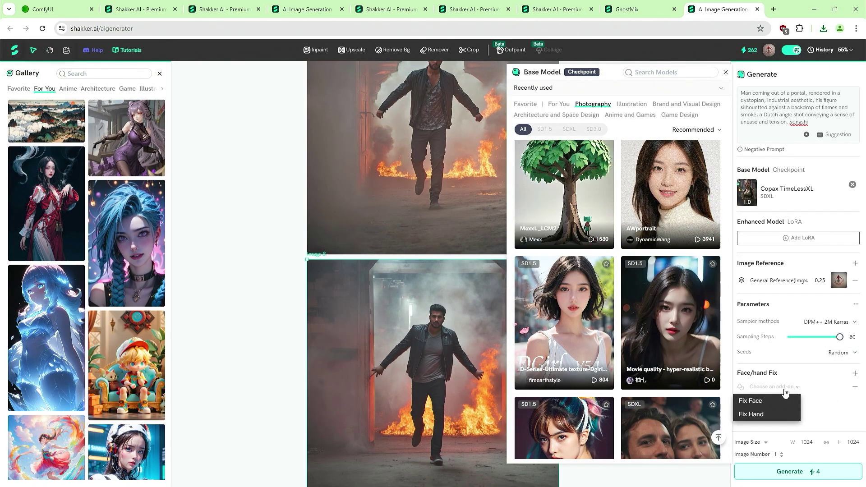
click(759, 414)
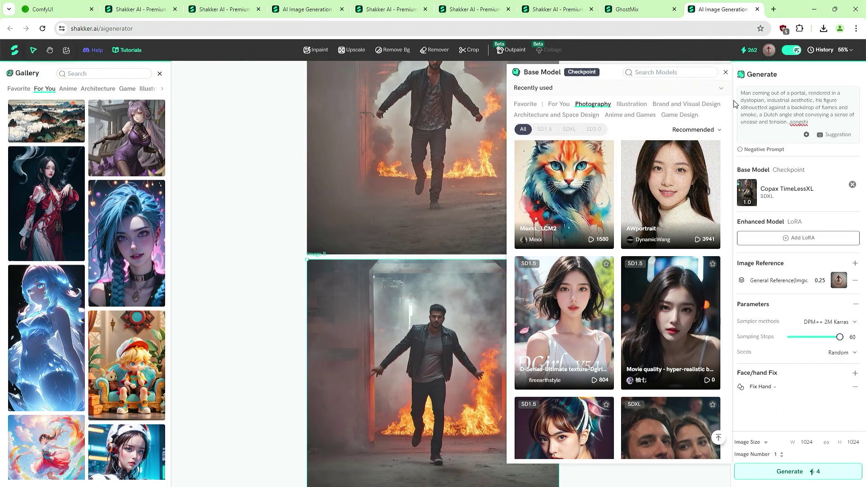
click(726, 72)
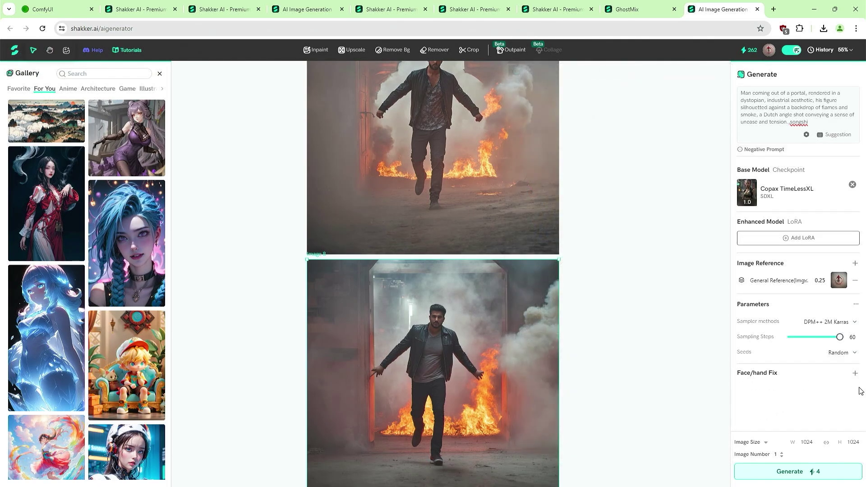
Step: Generate the armoured-figure image with Copax TimeLessXL, download it and view it in Photos
click(812, 472)
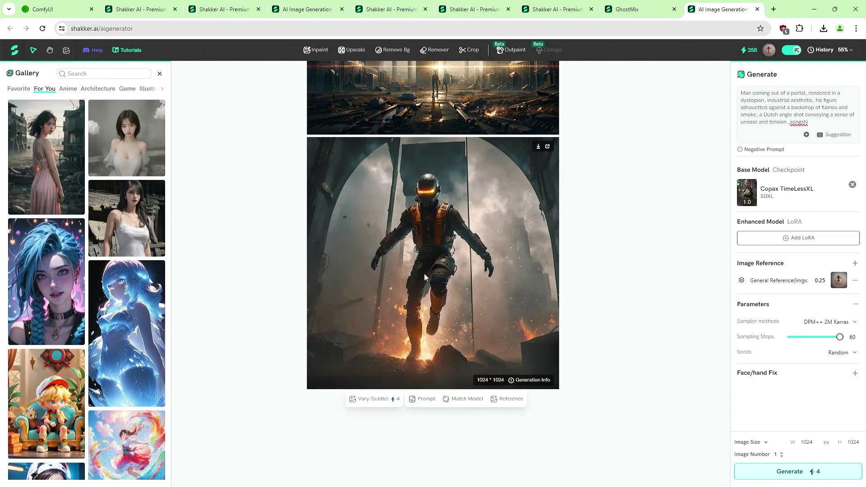
click(547, 148)
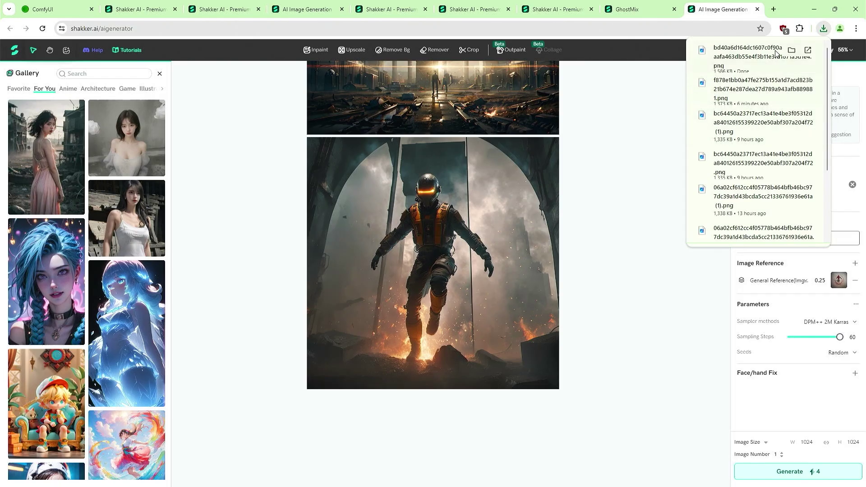
click(745, 51)
scroll(456, 275, up, 3)
scroll(250, 221, up, 2)
scroll(246, 217, down, 2)
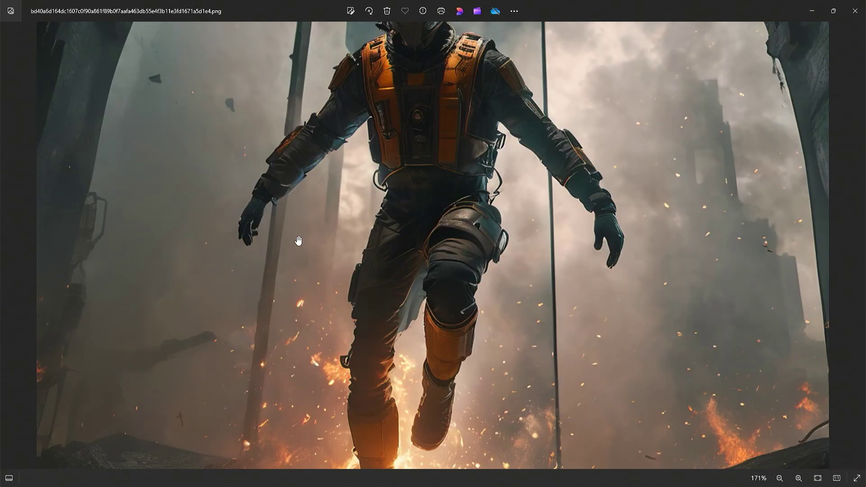
scroll(467, 206, down, 2)
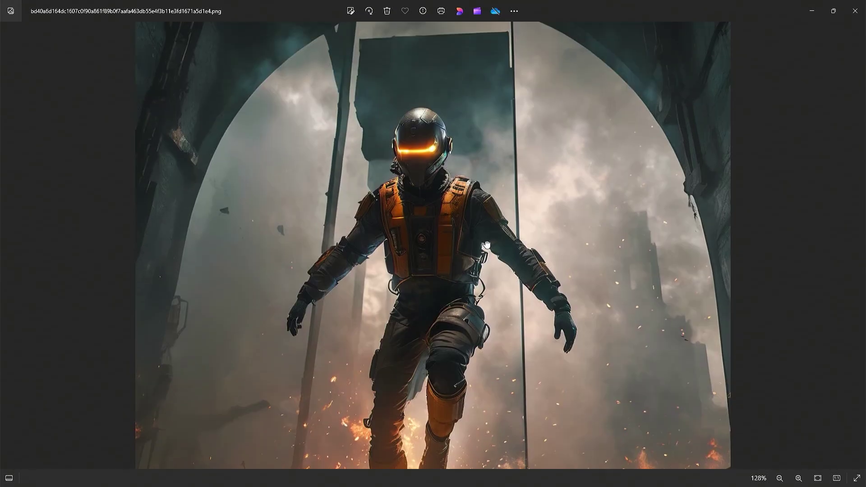
scroll(487, 246, down, 1)
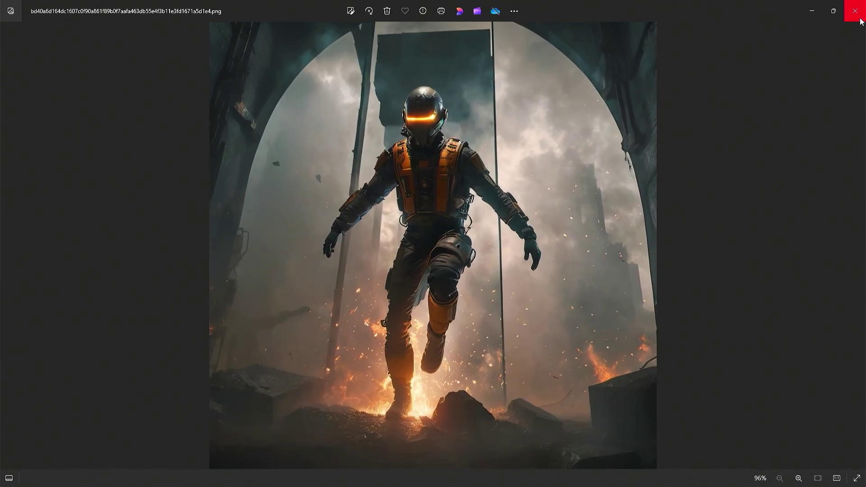
scroll(589, 162, up, 4)
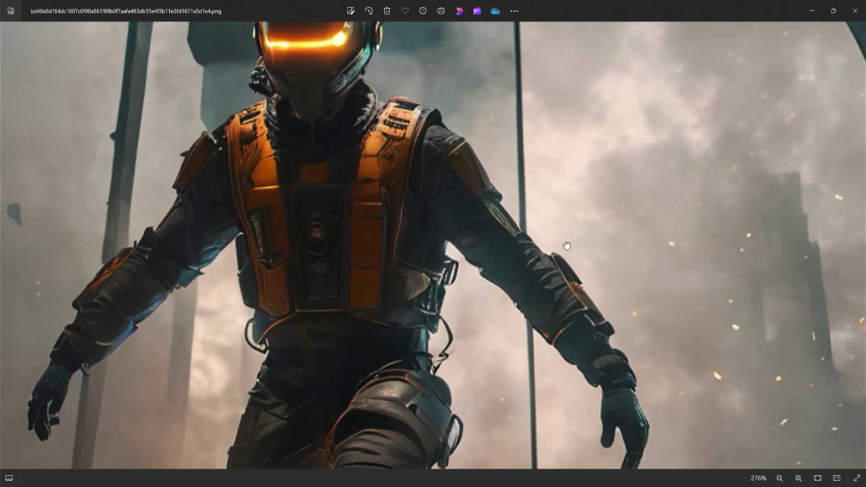
drag(567, 246, 857, 180)
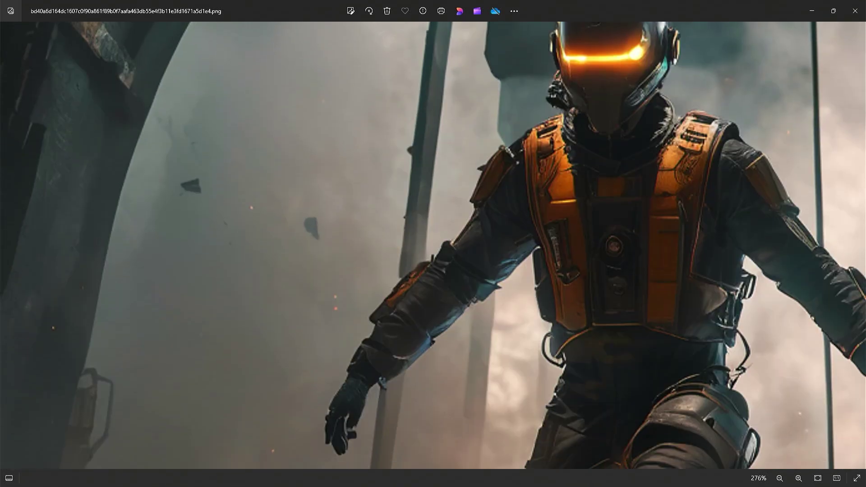
Step: Switch the base model to Movie quality - hyper-realistic (SD1.5) and generate a new image
click(855, 10)
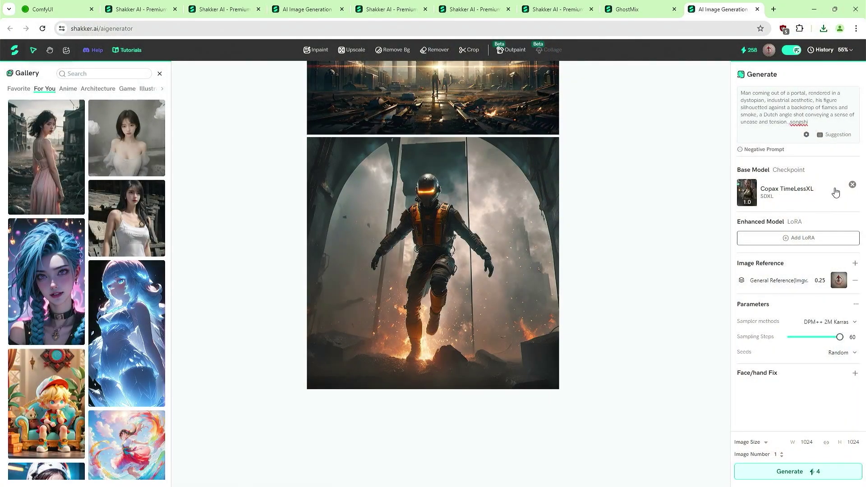
click(814, 192)
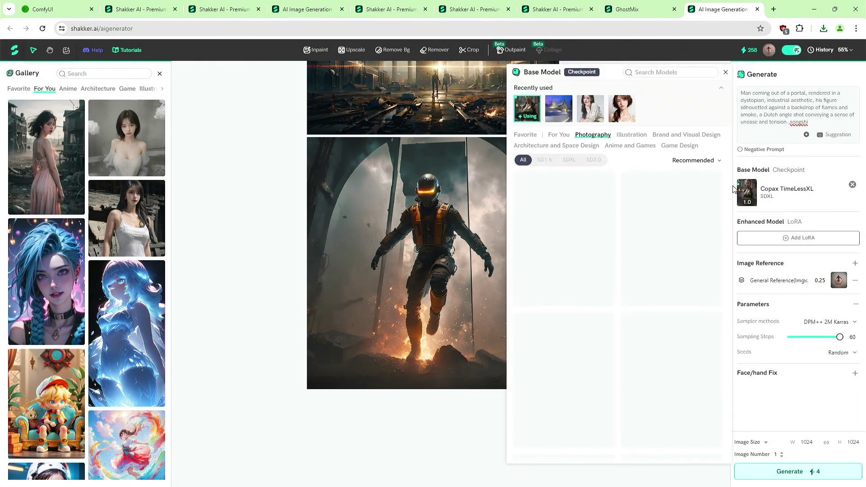
scroll(665, 209, down, 5)
click(671, 336)
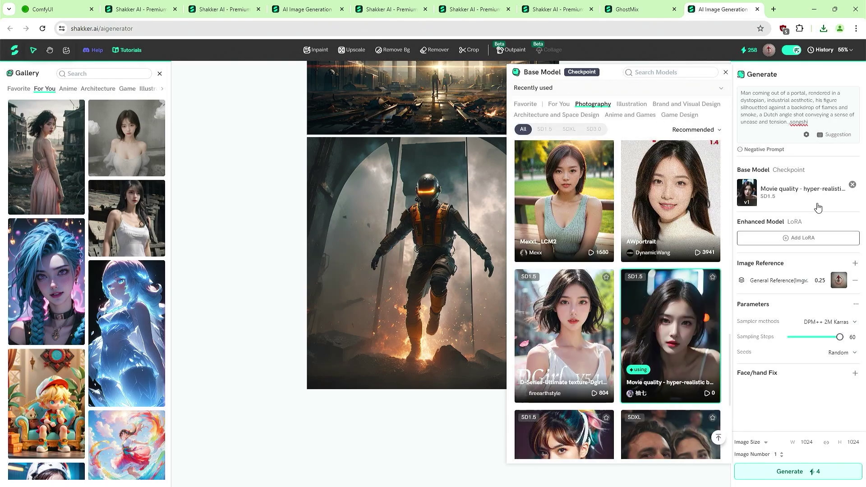
click(726, 72)
click(810, 471)
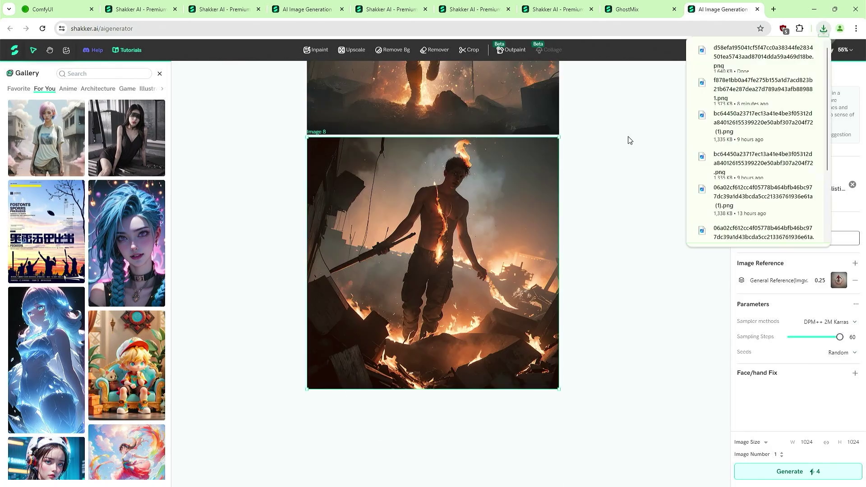
Step: Open the burning-man image in Photos full-screen, zoom in, then close it
click(745, 55)
double_click(551, 137)
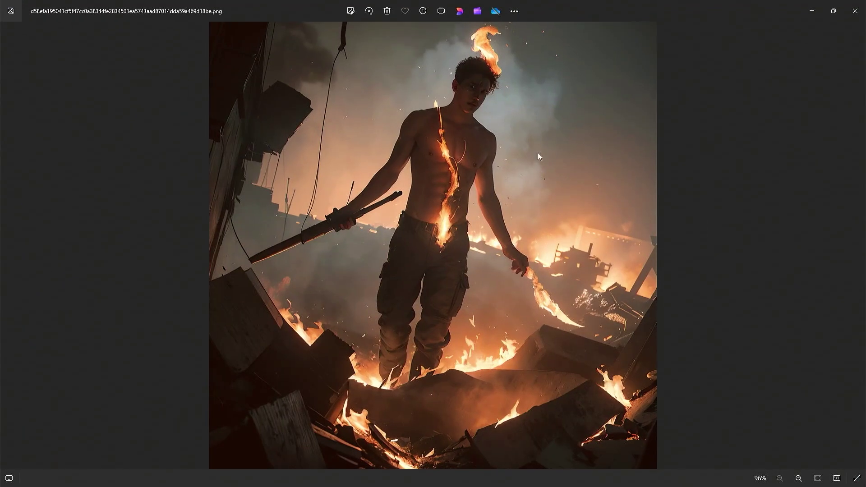
scroll(501, 272, up, 5)
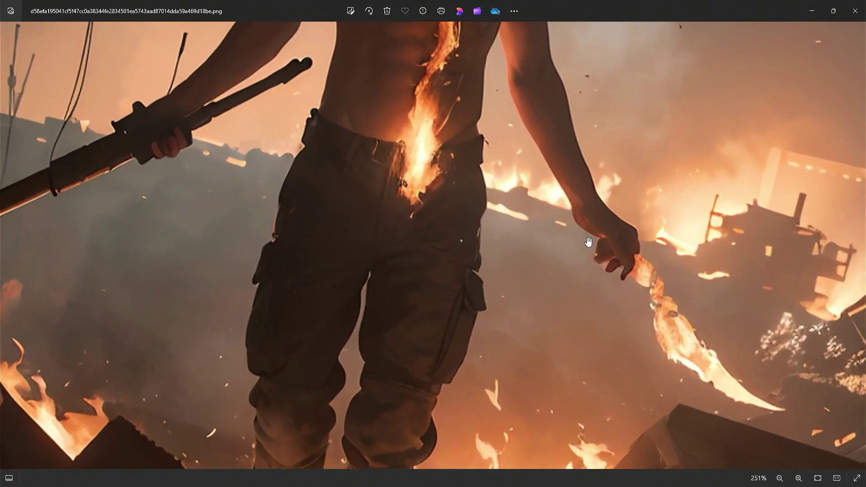
click(855, 11)
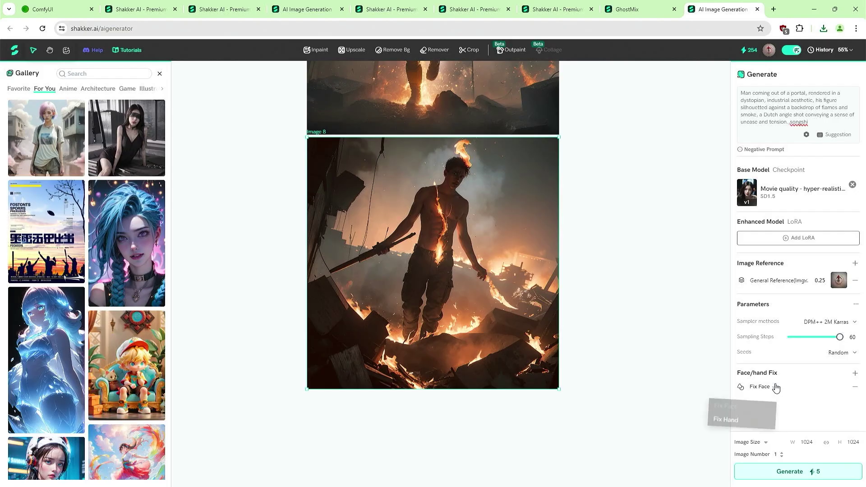
Step: Generate another image with hand fix and inspect it zoomed in Photos
click(820, 473)
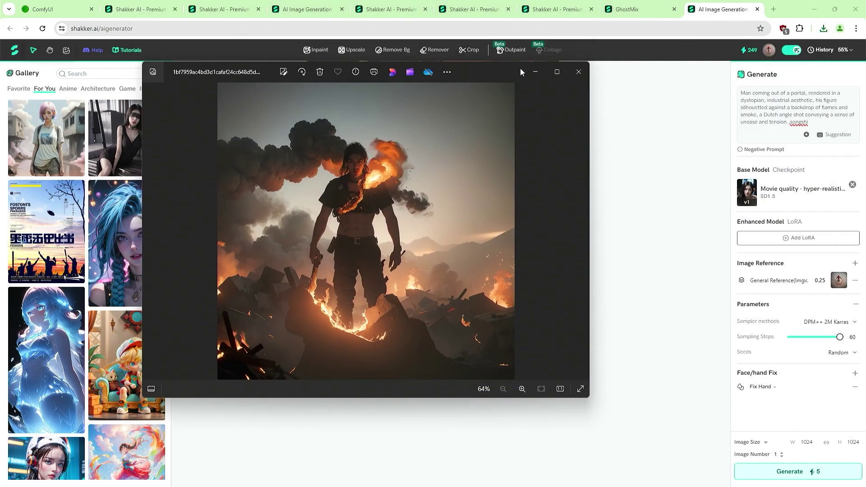
double_click(521, 69)
scroll(474, 342, up, 5)
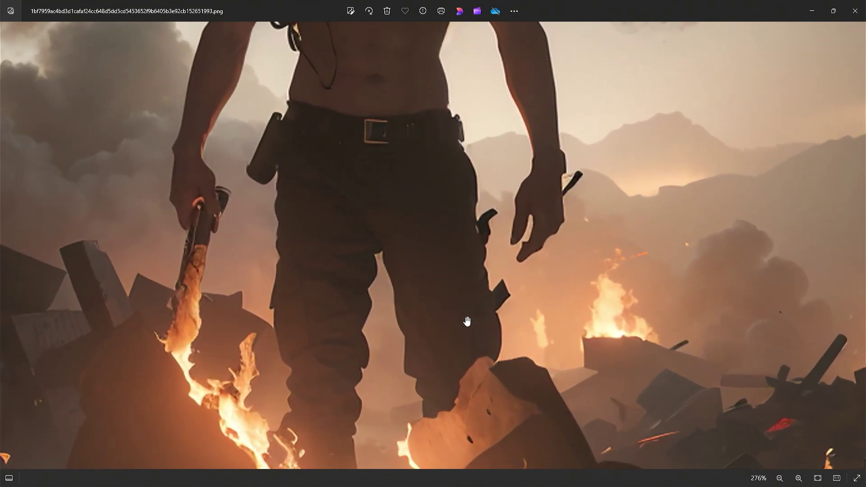
scroll(467, 321, down, 5)
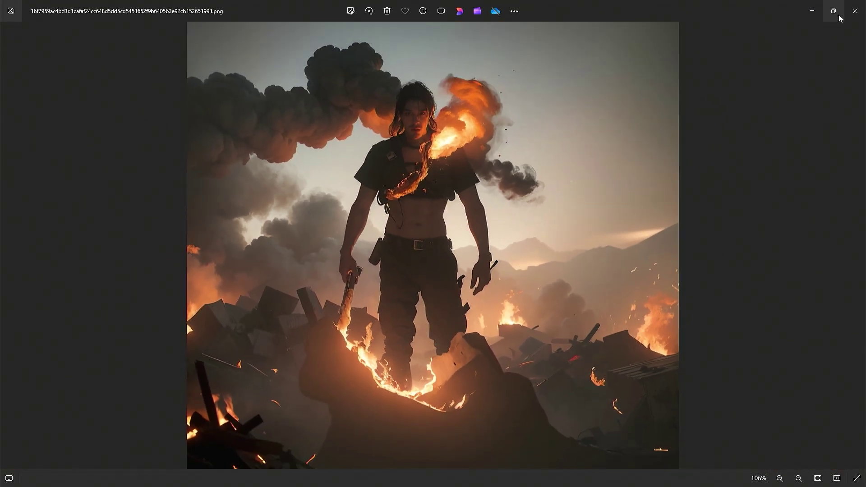
click(855, 10)
Step: Fix the seed, generate, zoom the canvas to 200%, then generate again without hand fixing
click(851, 355)
click(836, 387)
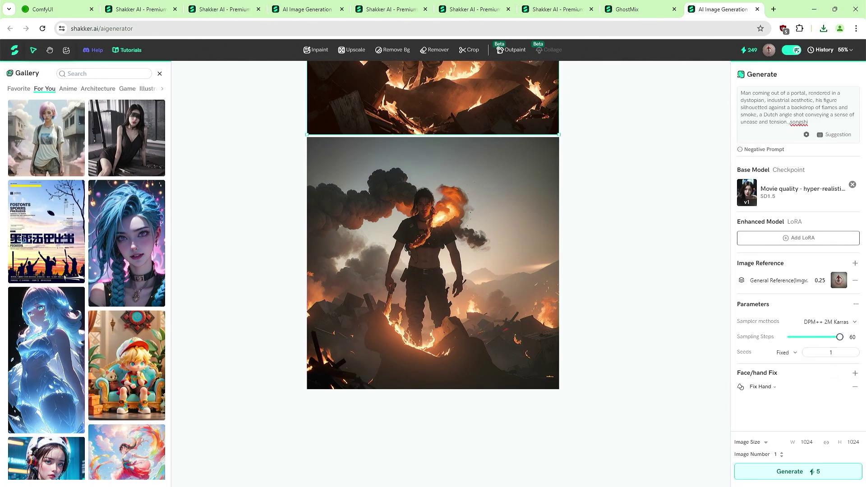
click(794, 471)
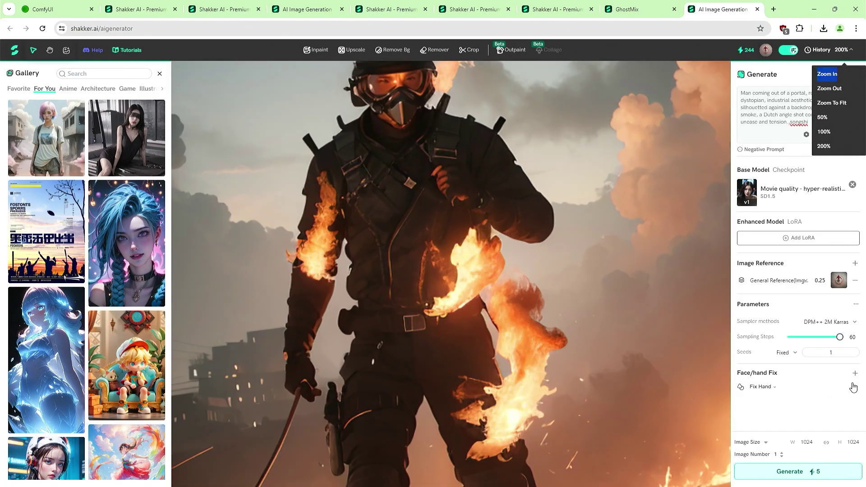
click(855, 386)
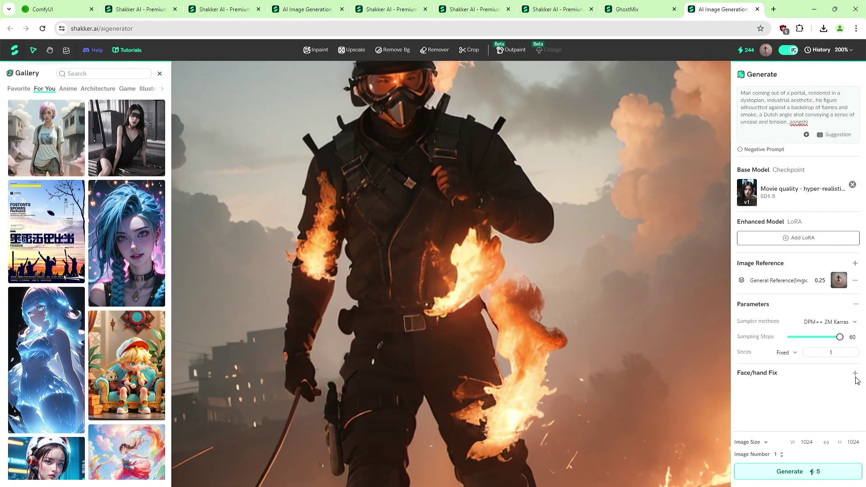
click(810, 472)
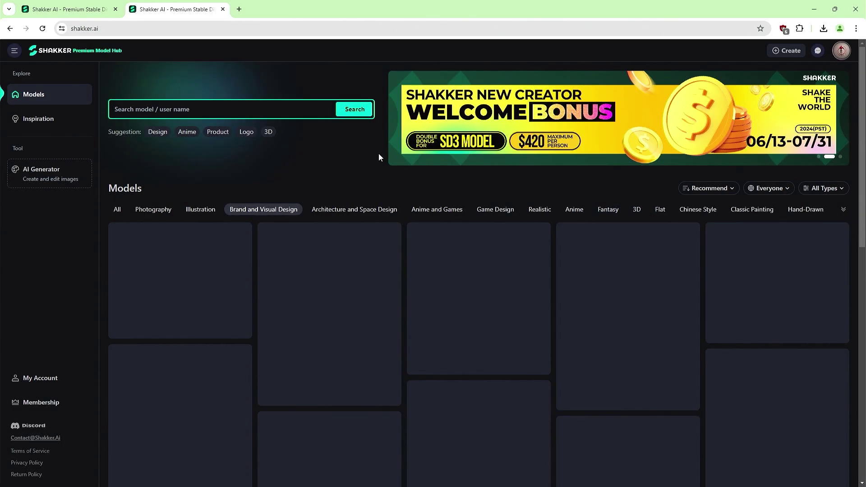
Step: Scroll the model hub grid and open the bdiCon_sdxl_big 3D icon model page
scroll(378, 154, down, 15)
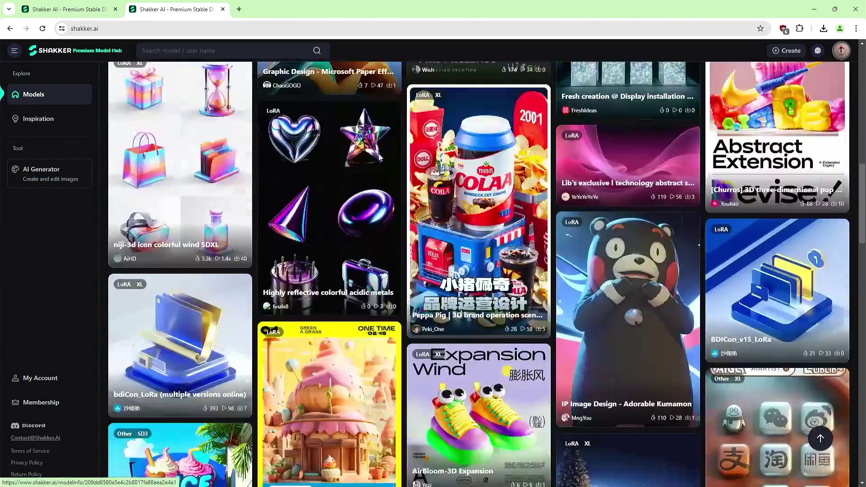
scroll(379, 155, down, 5)
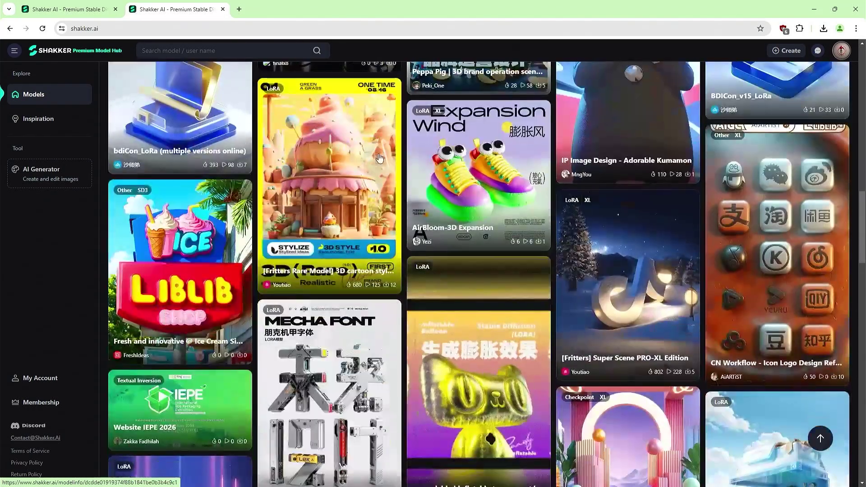
click(194, 153)
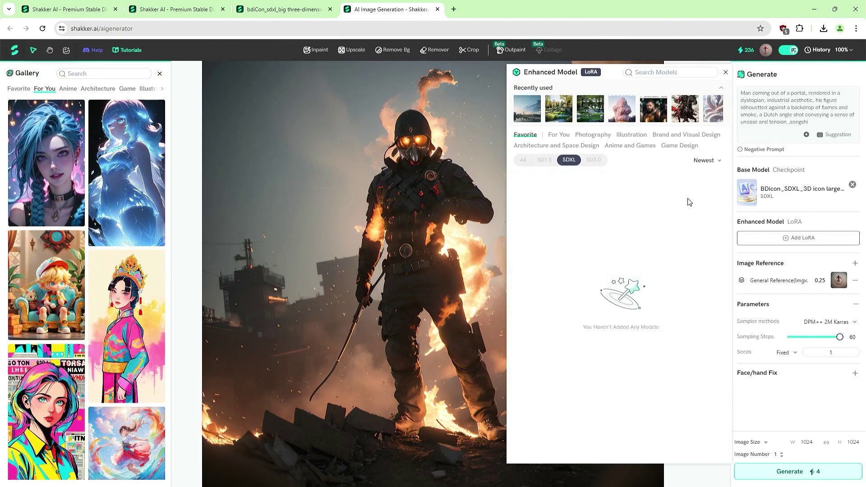
Step: Add the niji-3d icon colorful wind SDXL LoRA, attach a reference image, and start typing 'create a logo'
click(683, 135)
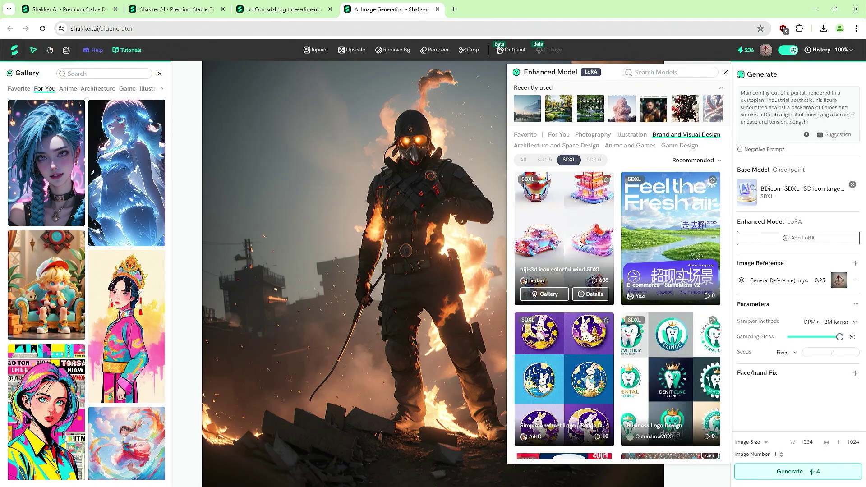
click(582, 244)
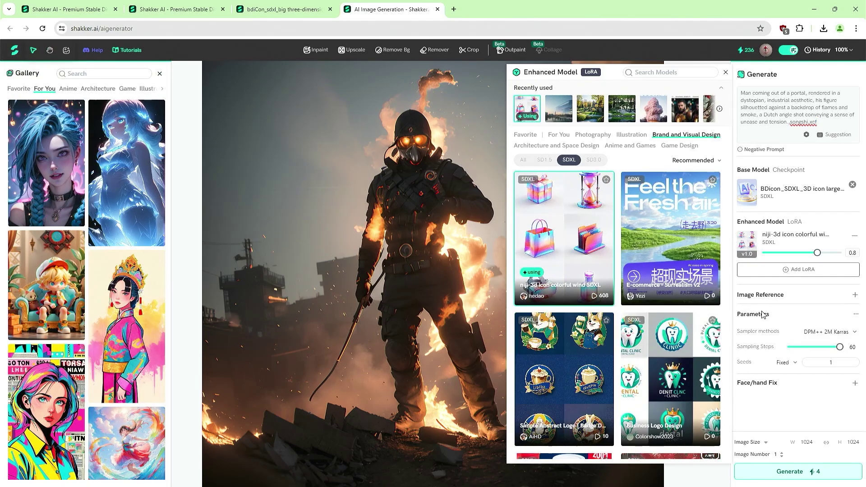
click(855, 295)
double_click(367, 147)
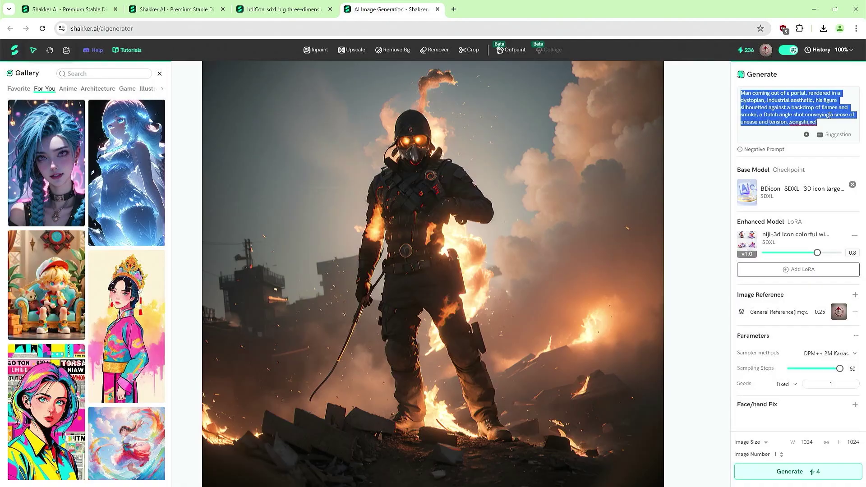
text(create a logo)
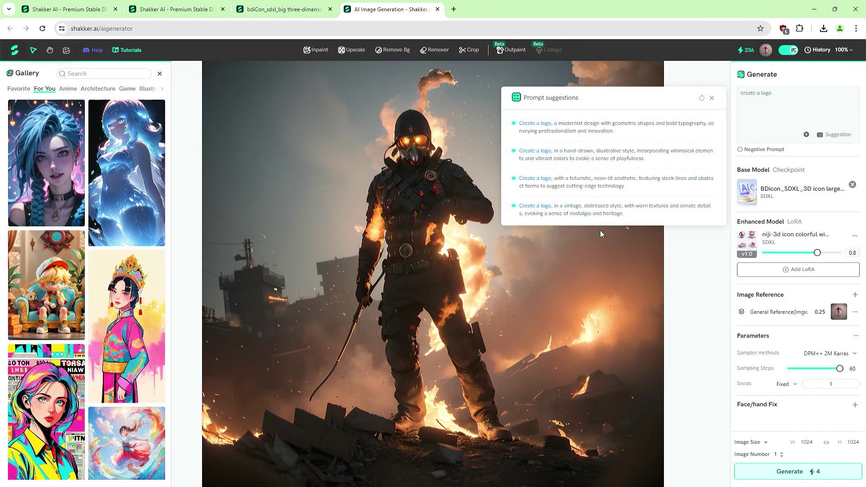
Step: Replace the prompt with progressively longer vintage distressed-logo suggestions, ending with the subtle 3D-embossed leather-book version
click(606, 218)
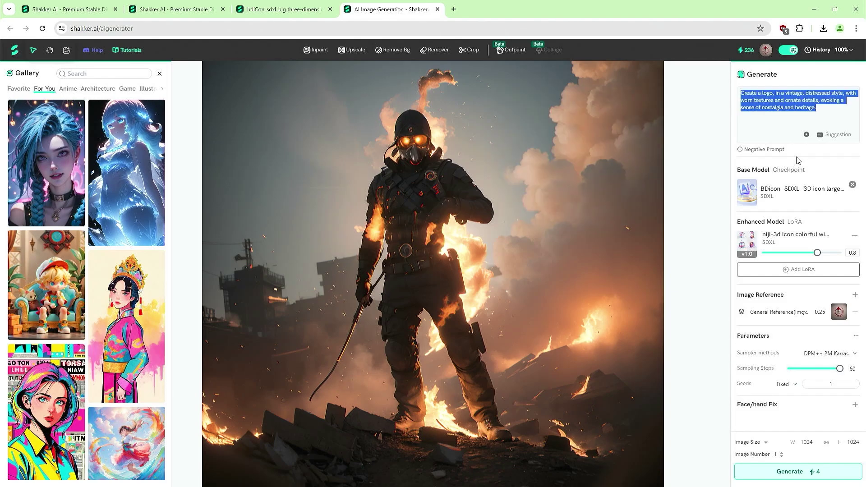
click(835, 135)
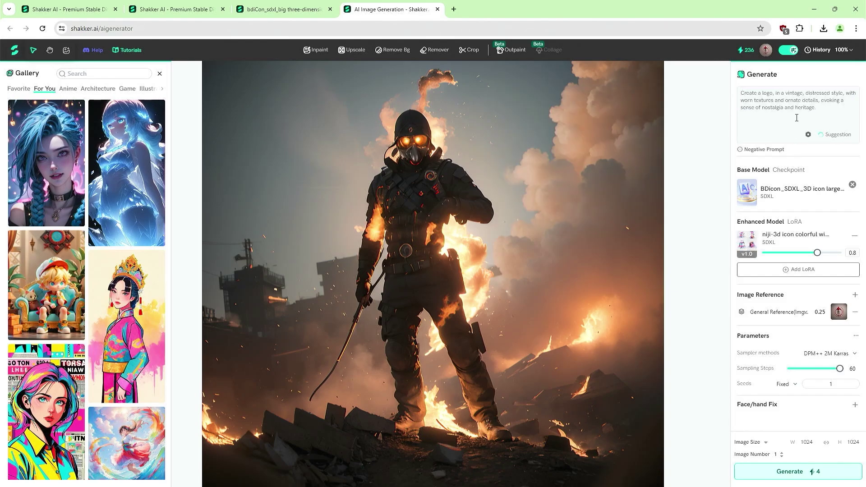
click(656, 237)
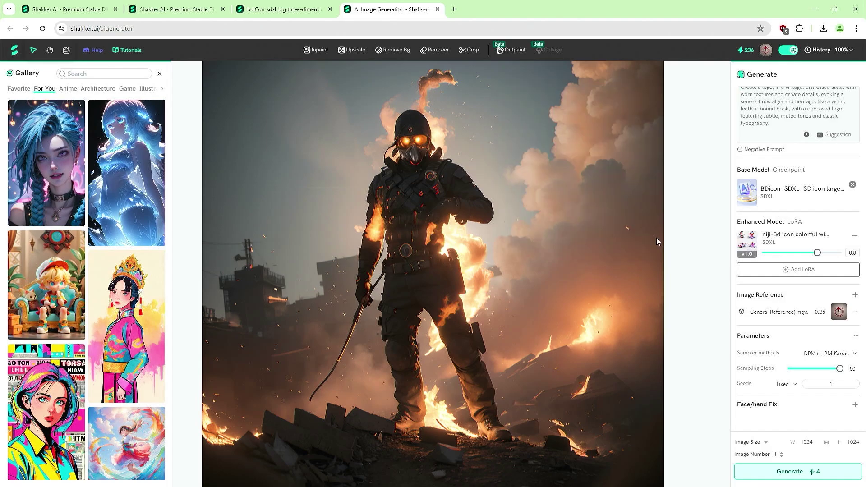
click(836, 135)
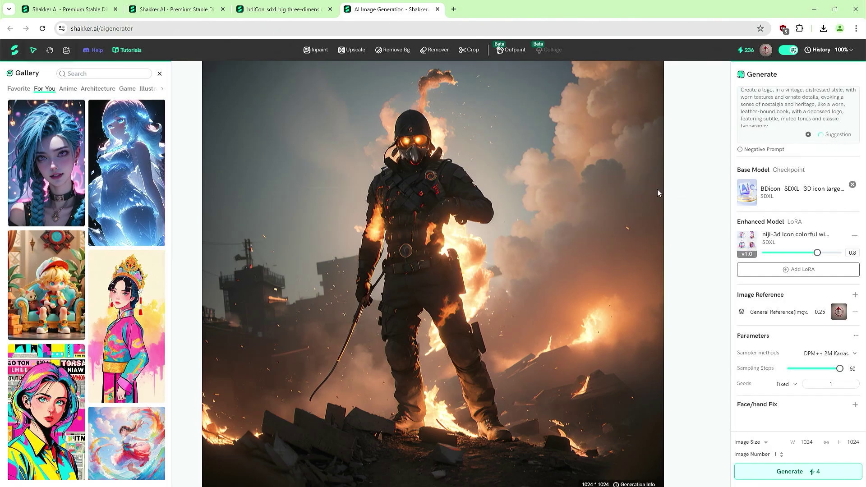
click(657, 277)
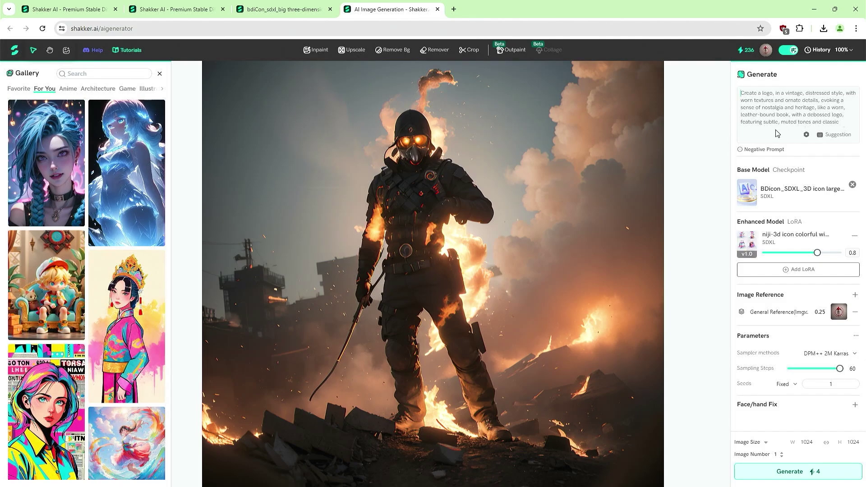
scroll(775, 126, down, 1)
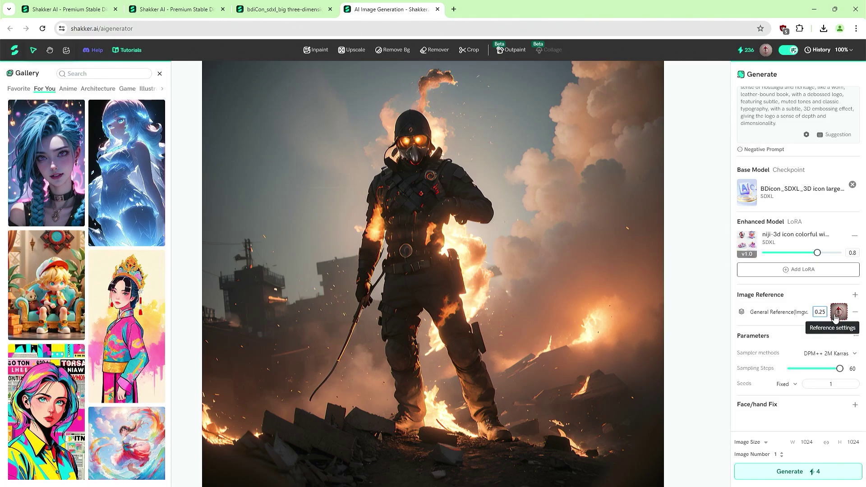
Step: Generate the embossed logo render, then raise the LoRA weight to 1.0 and generate again
mouse_move(836, 317)
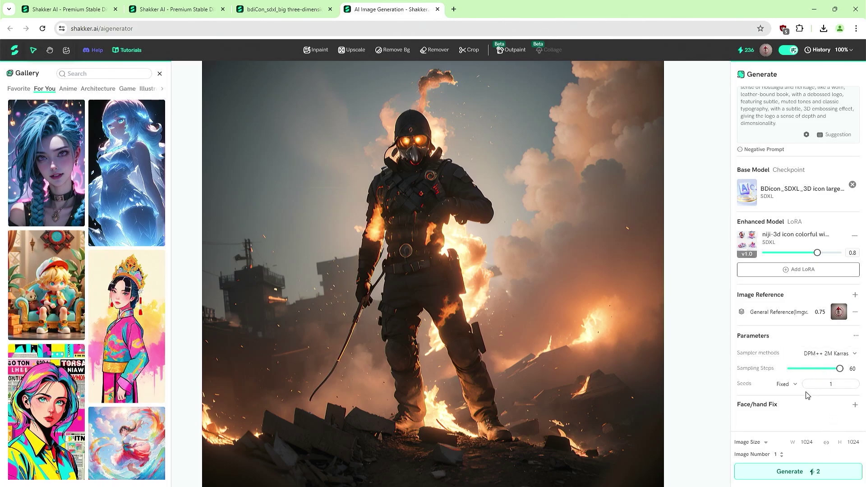
click(790, 471)
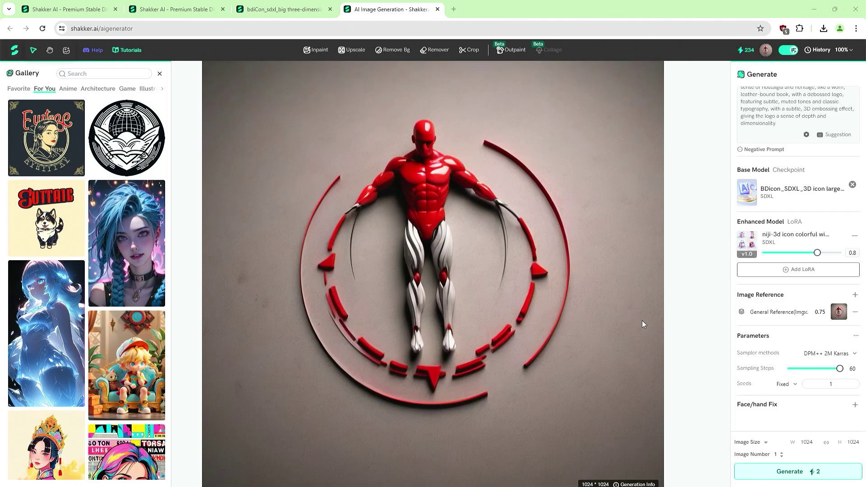
mouse_move(817, 254)
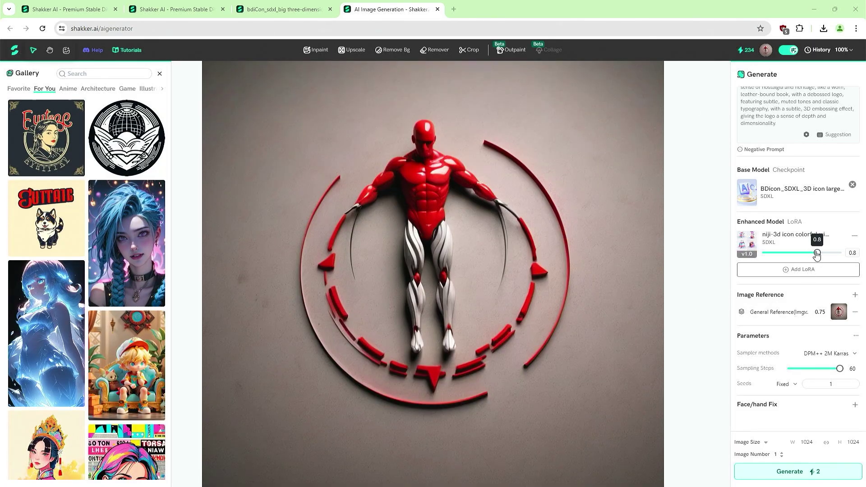
drag(817, 254, 839, 252)
click(825, 471)
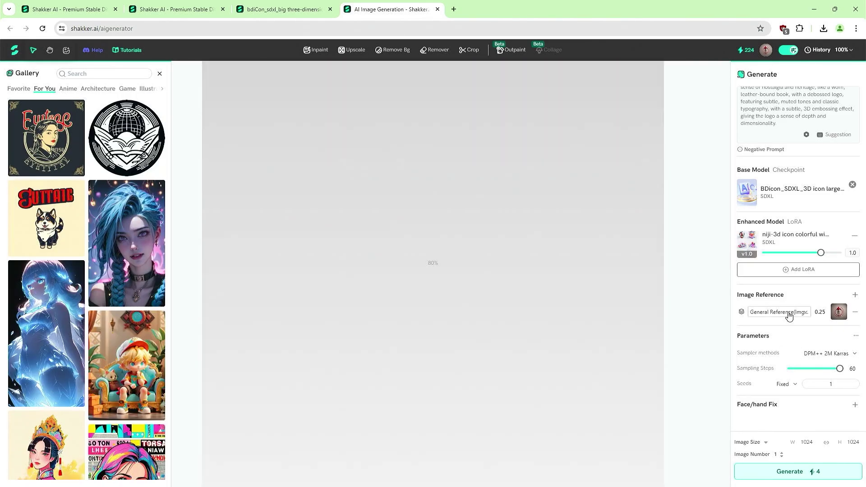
scroll(820, 311, up, 1)
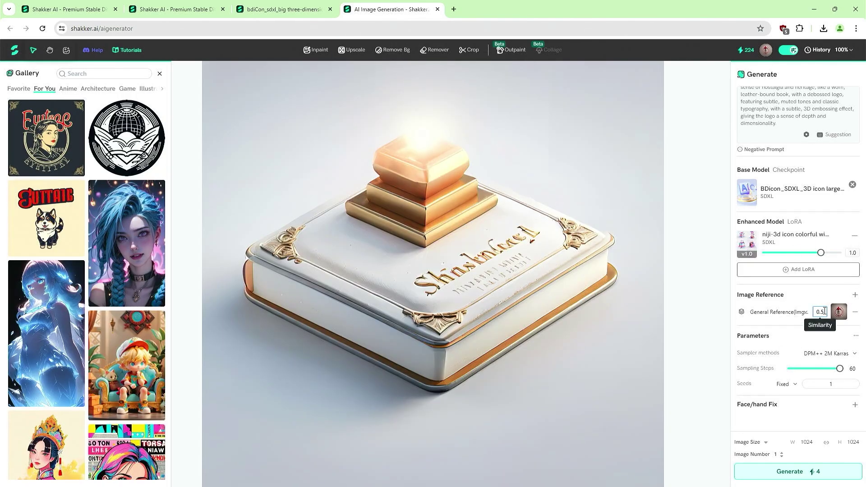
Step: Generate another version of the embossed logo render
click(813, 472)
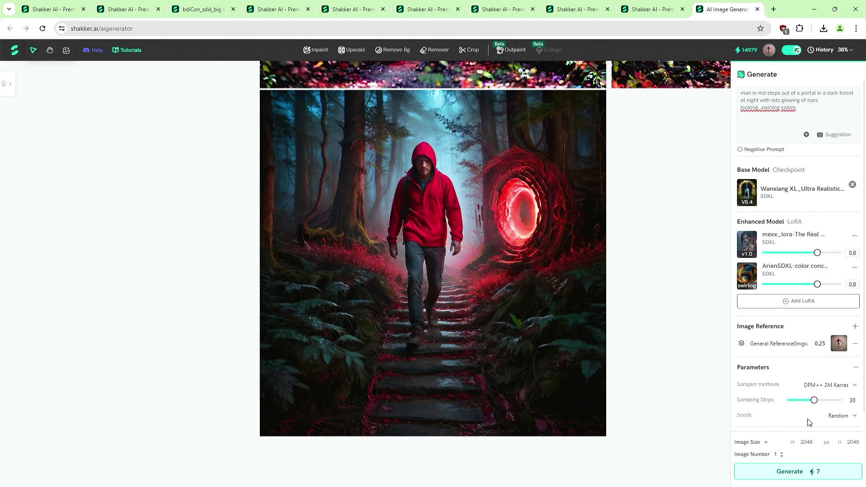
Step: Render another red-portal forest scene, review the canvas results, and return to the Shakker model hub
click(814, 471)
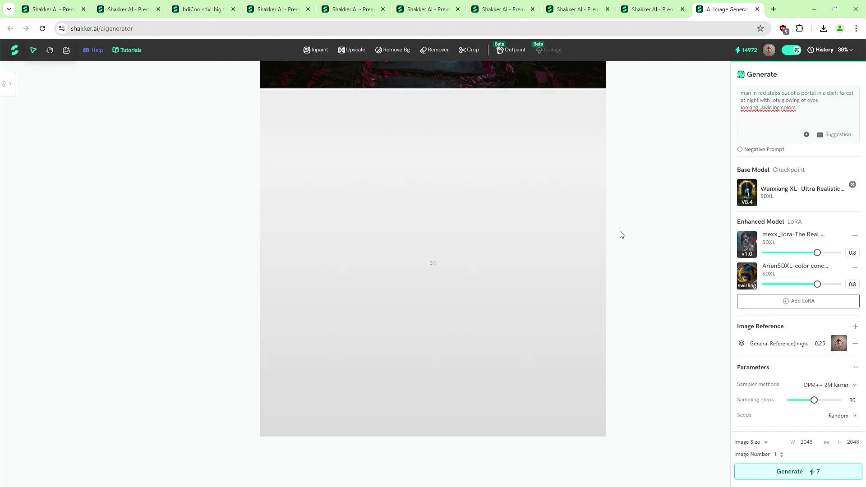
scroll(201, 98, down, 5)
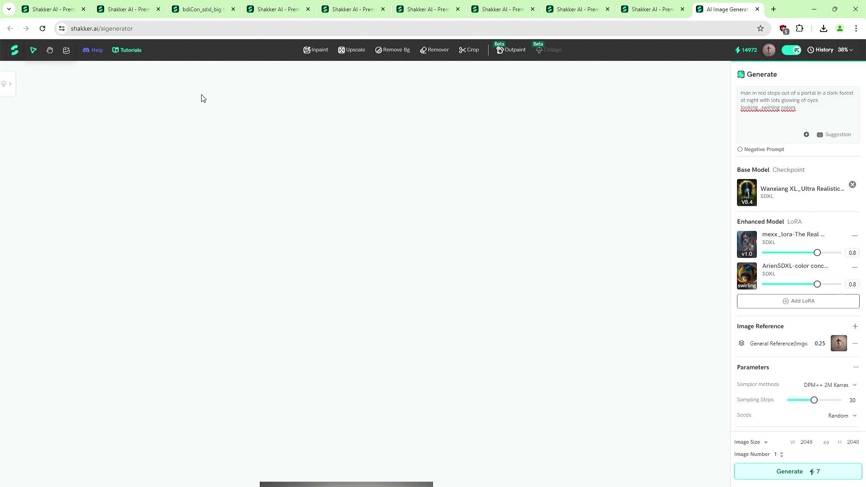
scroll(202, 99, down, 10)
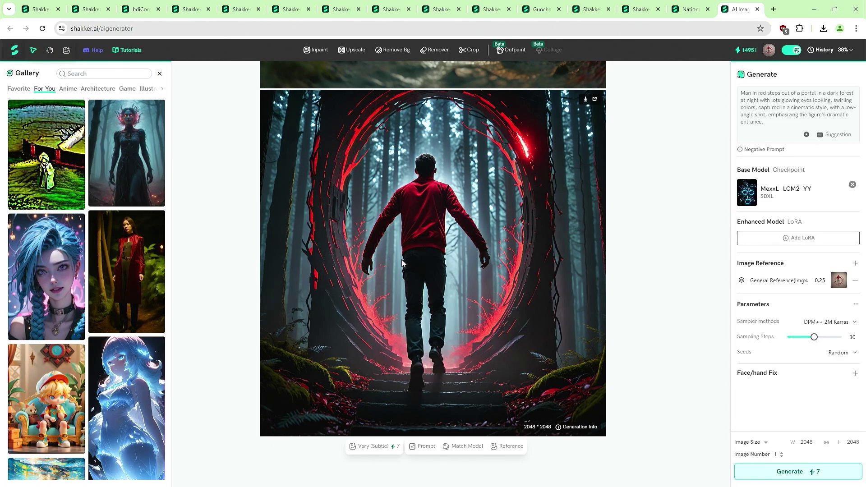
scroll(309, 240, up, 10)
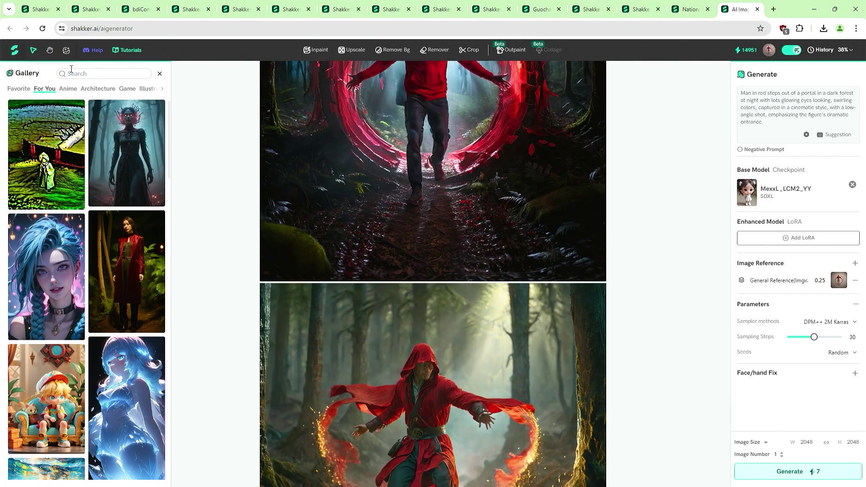
click(10, 51)
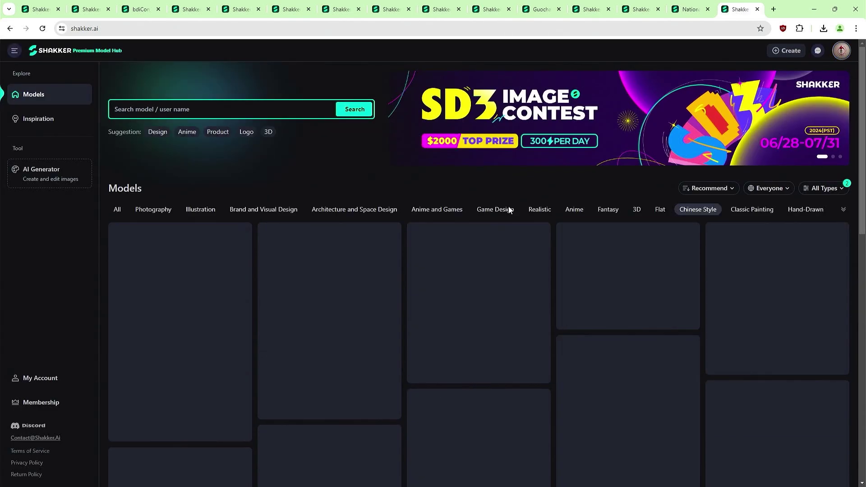